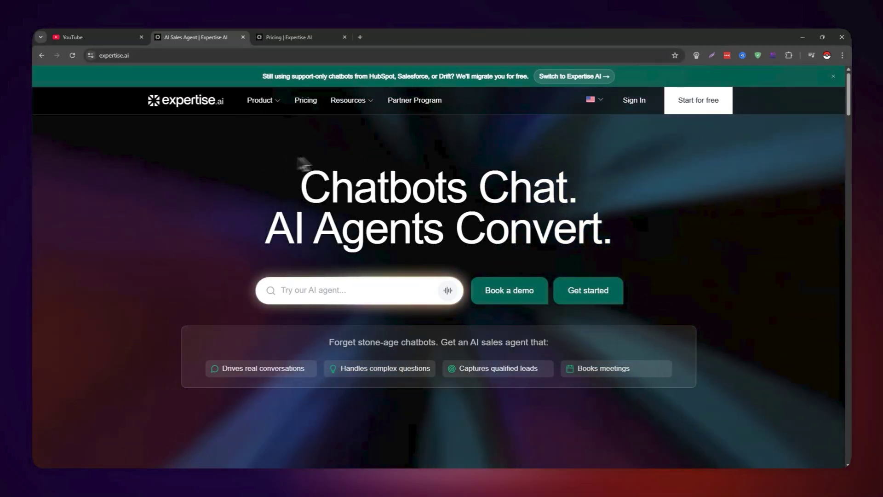
Review the Expertise AI pricing page and its yearly AI Agent plans from Free to Enterprise
{"action": "mouse_move", "coordinate": [258, 110]}
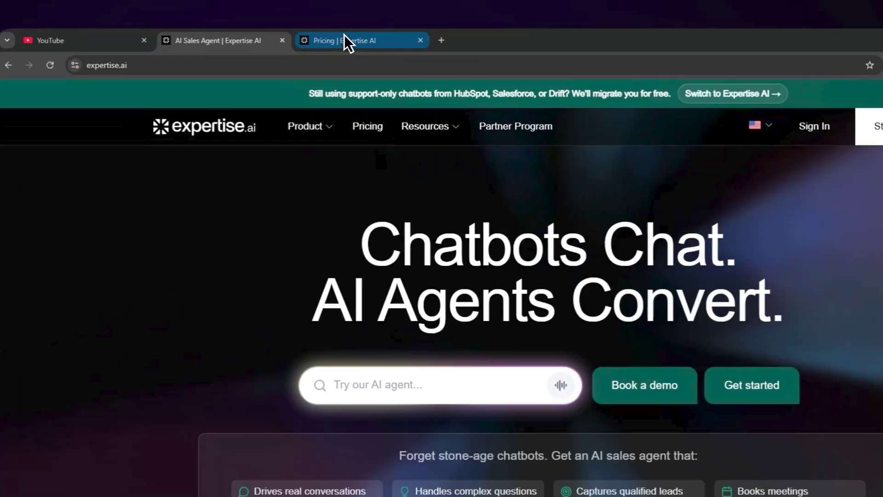
{"action": "left_click", "coordinate": [286, 38]}
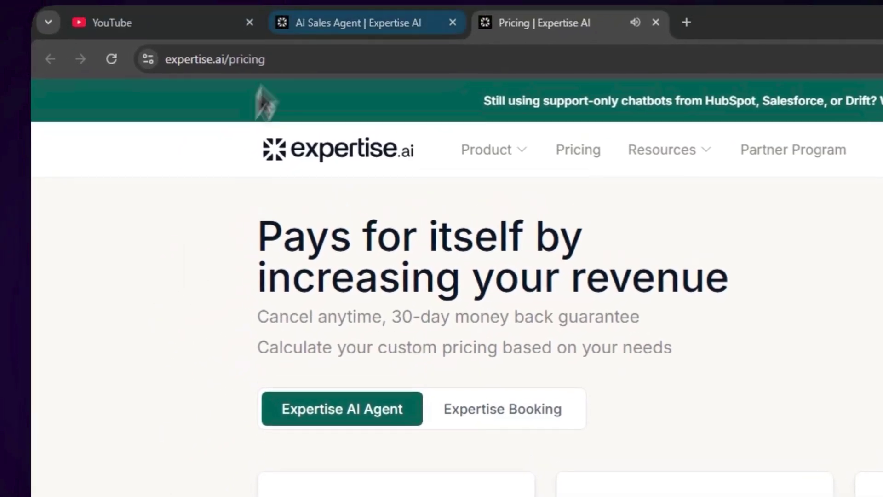
{"action": "left_click", "coordinate": [251, 48]}
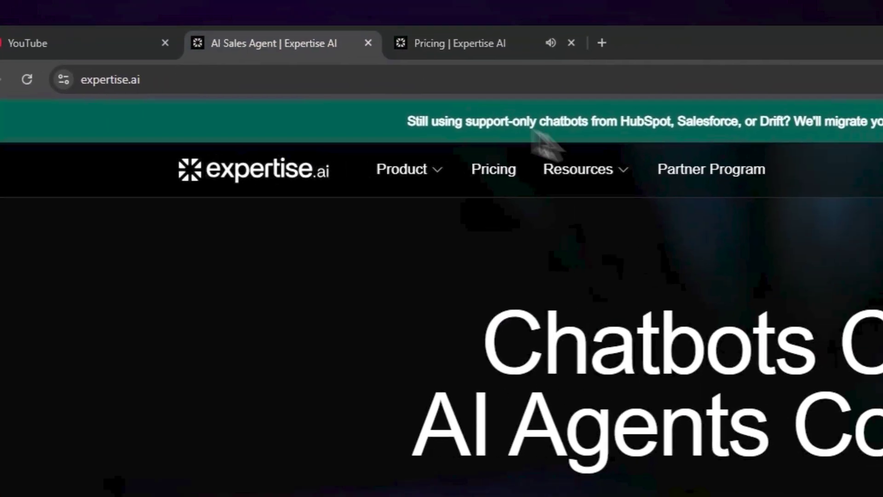
{"action": "left_click", "coordinate": [489, 46]}
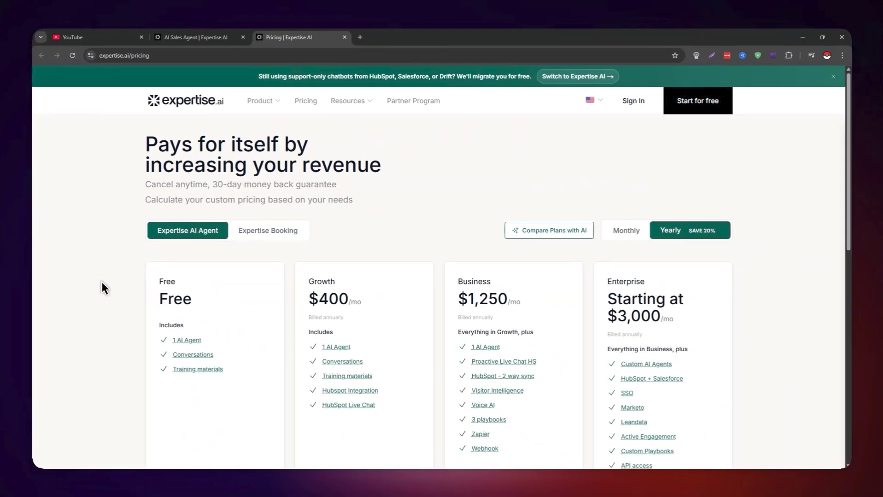
{"action": "scroll", "coordinate": [133, 428], "scroll_direction": "down", "scroll_amount": 2}
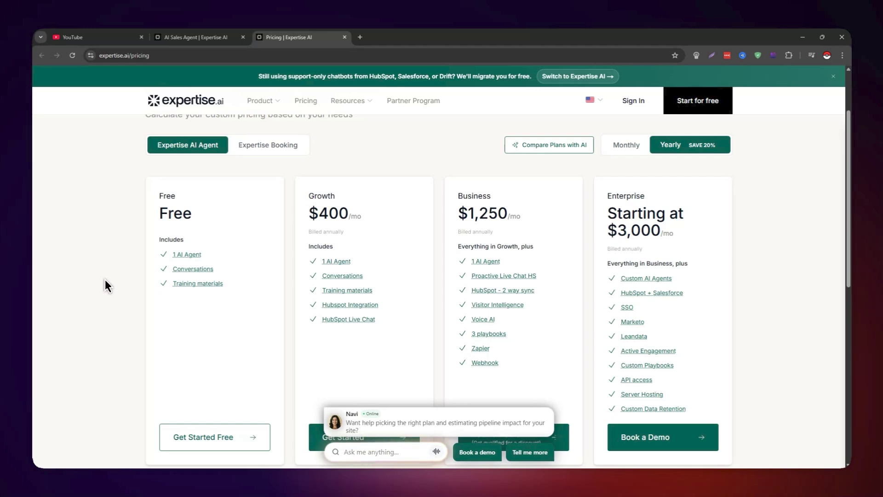
{"action": "scroll", "coordinate": [489, 110], "scroll_direction": "down", "scroll_amount": 1}
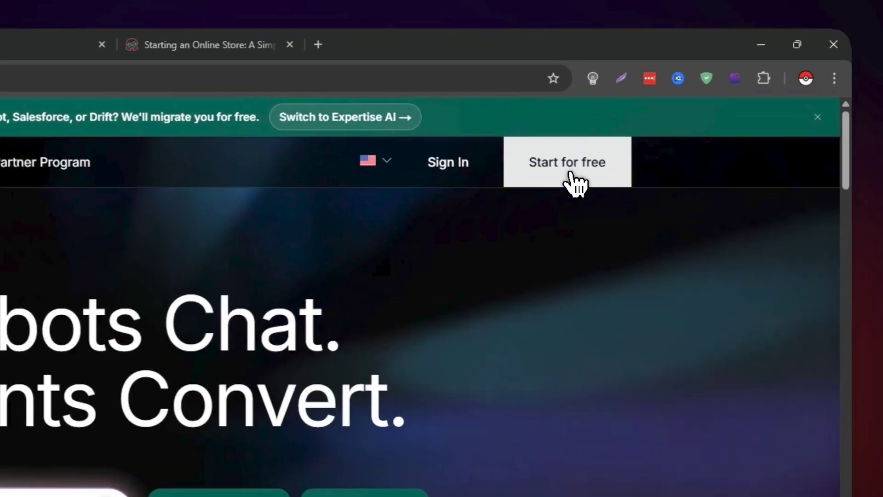
Start using Expertise AI for free from its homepage
{"action": "left_click", "coordinate": [687, 112]}
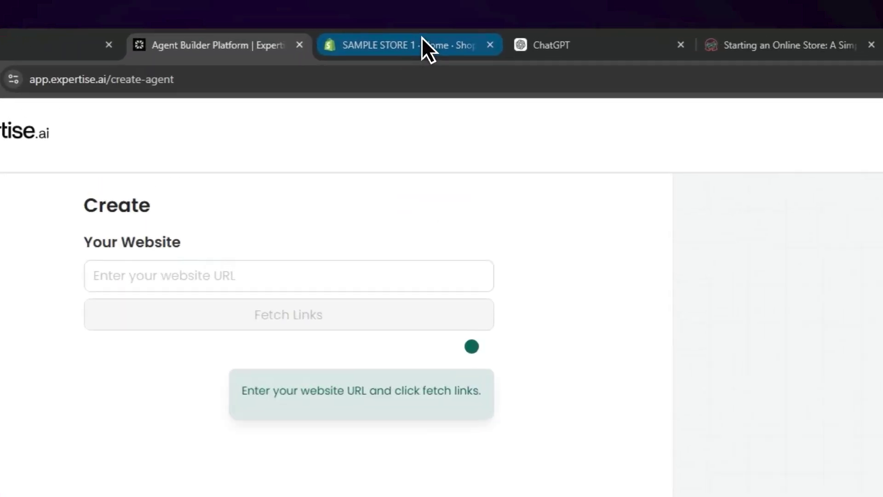
Look over the open Shopify store admin, ChatGPT and online store guide pages alongside the agent creation page
{"action": "left_click", "coordinate": [317, 37]}
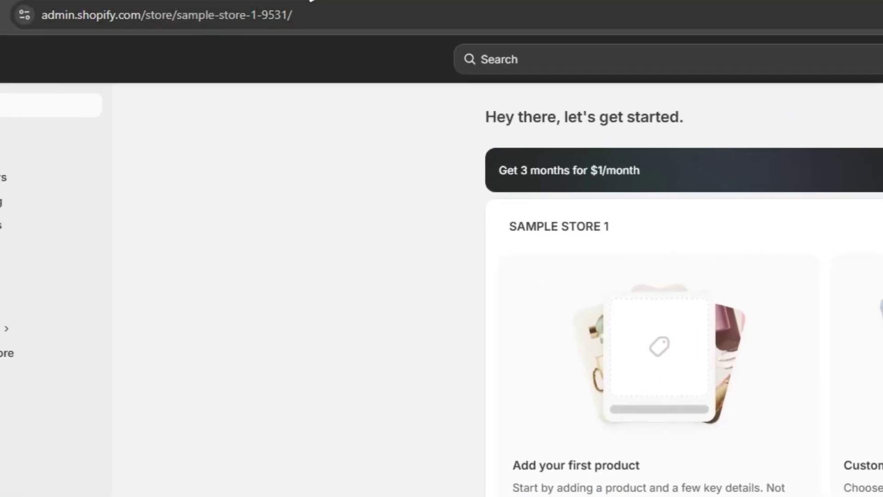
{"action": "left_click", "coordinate": [374, 35]}
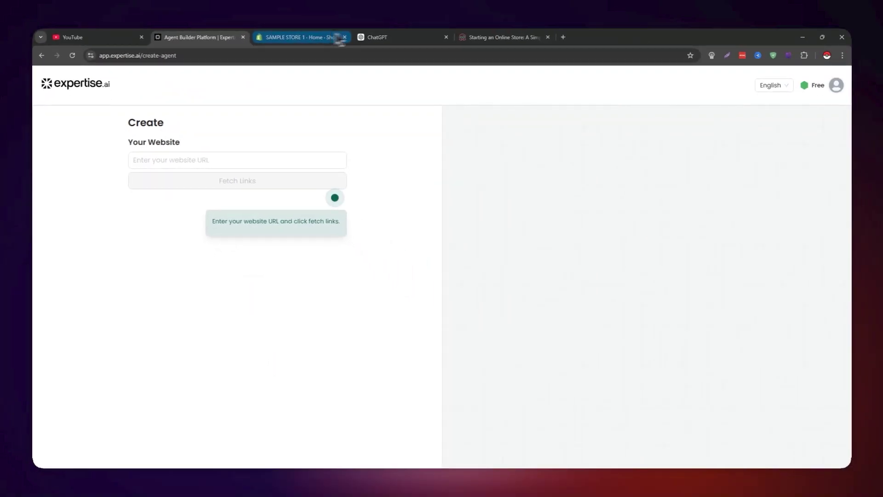
{"action": "left_click", "coordinate": [300, 35]}
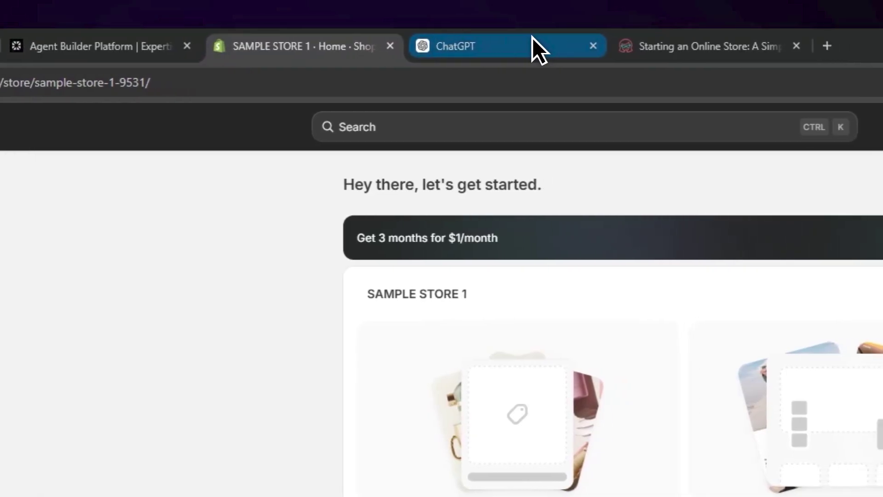
{"action": "left_click", "coordinate": [531, 37]}
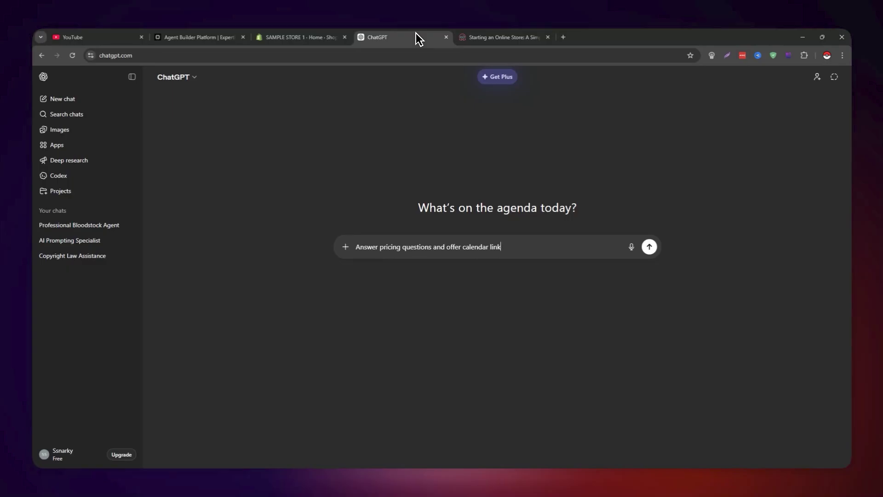
{"action": "left_click", "coordinate": [474, 38]}
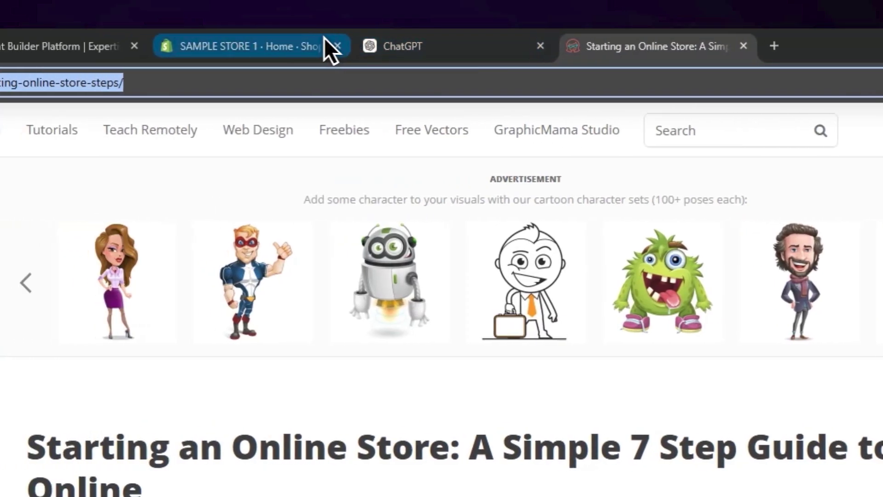
{"action": "left_click", "coordinate": [170, 46]}
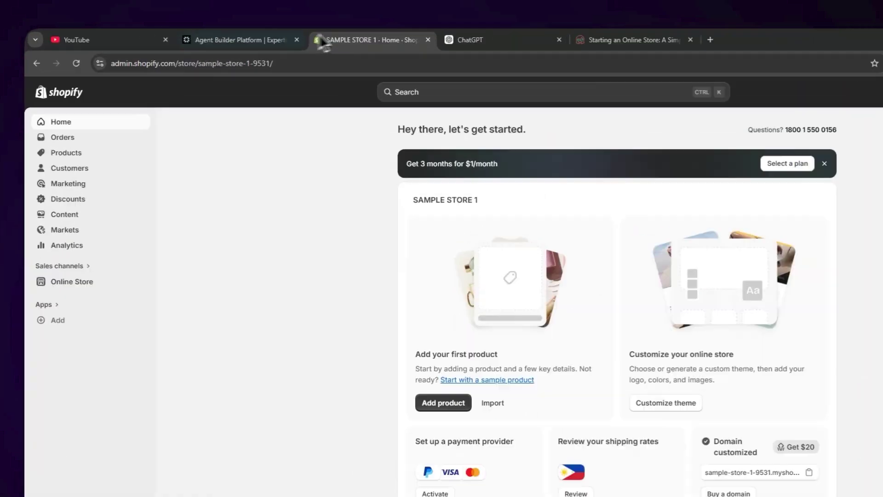
{"action": "left_click", "coordinate": [197, 34]}
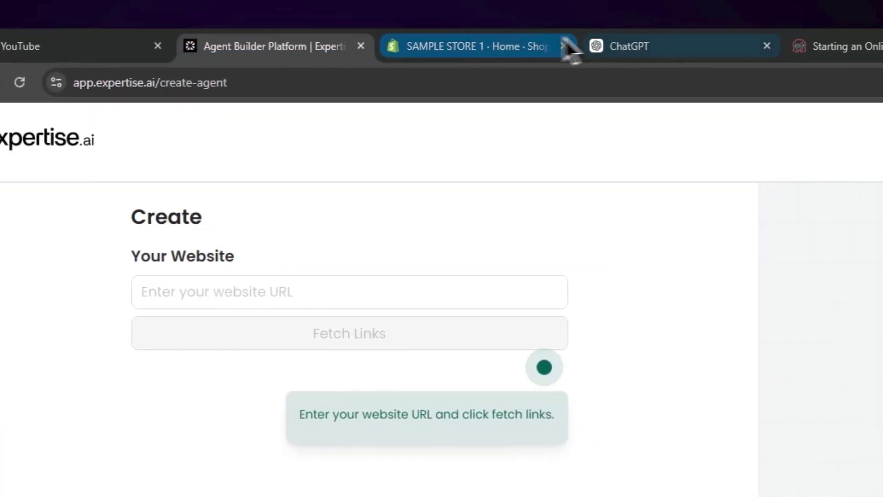
{"action": "left_click", "coordinate": [342, 34]}
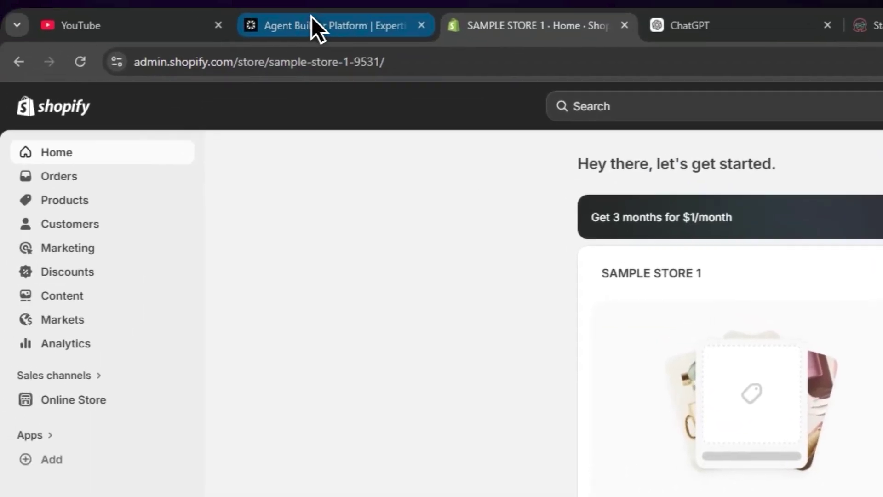
On the agent creation page, enter sample-store-1-9531.myshopify.com as the website and fetch its links
{"action": "left_click", "coordinate": [184, 46]}
{"action": "left_click", "coordinate": [312, 288]}
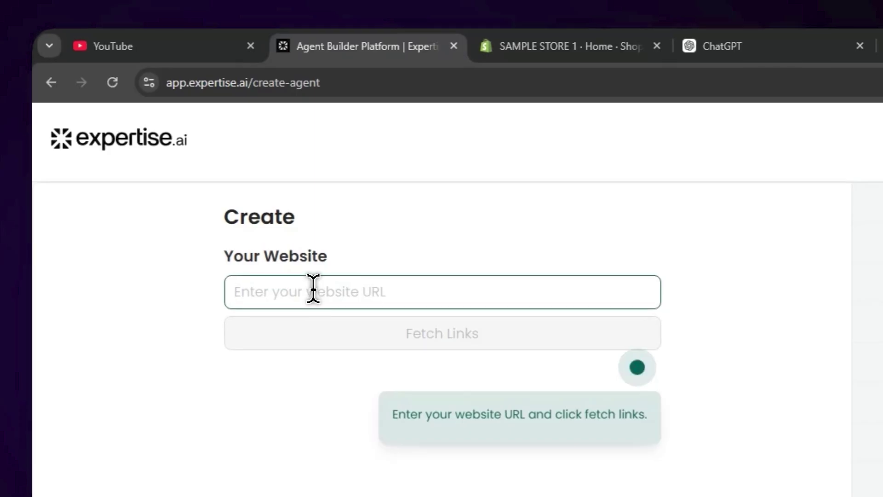
{"action": "type", "text": "sample-store-1-9531.myshopify.com"}
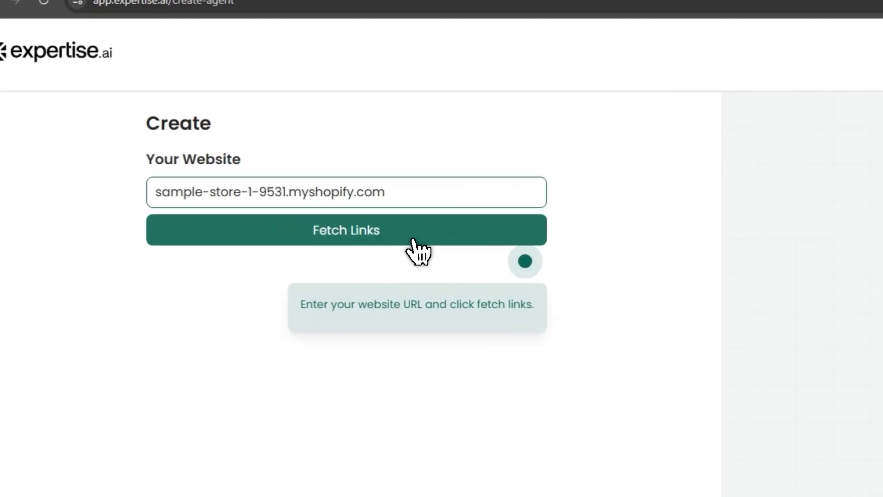
{"action": "left_click", "coordinate": [275, 192]}
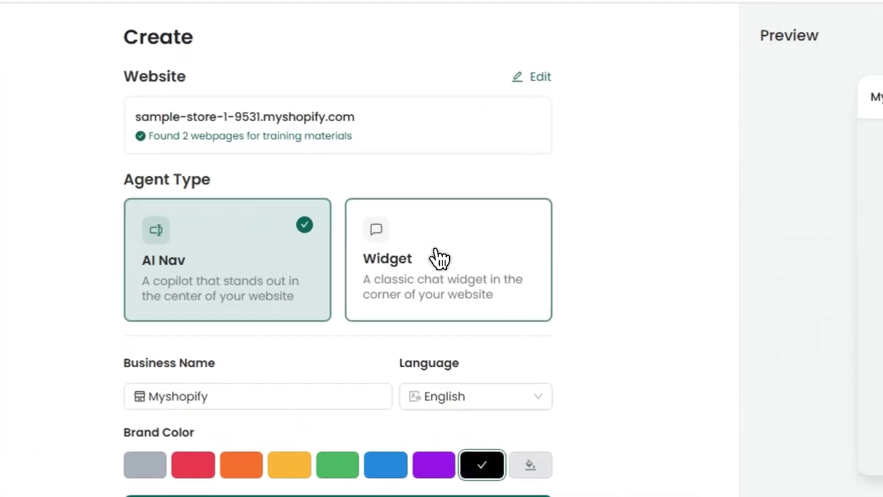
Compare the AI Nav and Widget agent types and choose Widget
{"action": "left_click", "coordinate": [439, 259]}
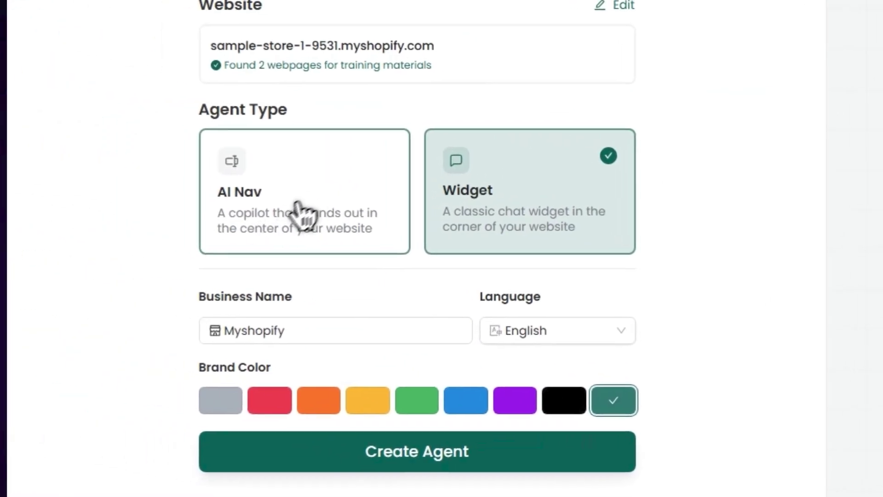
{"action": "left_click", "coordinate": [348, 203]}
{"action": "left_click", "coordinate": [548, 204]}
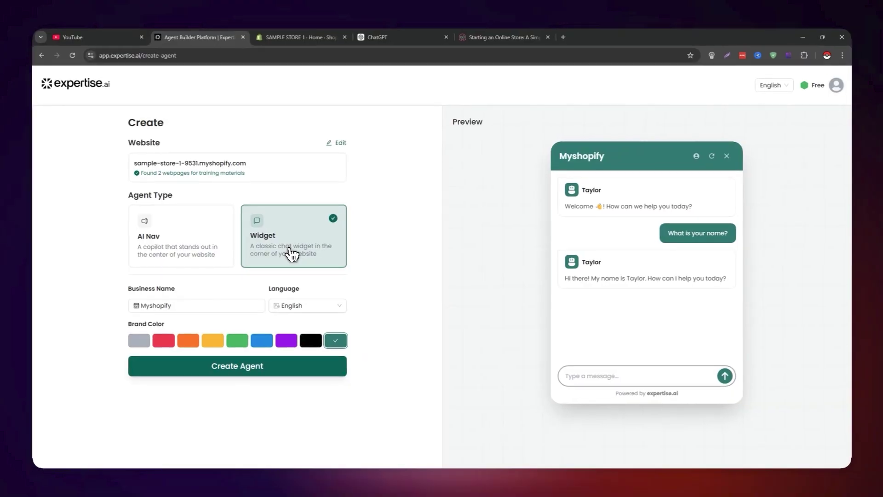
Replace the business name with Manga AND Manhwa
{"action": "left_click", "coordinate": [155, 304]}
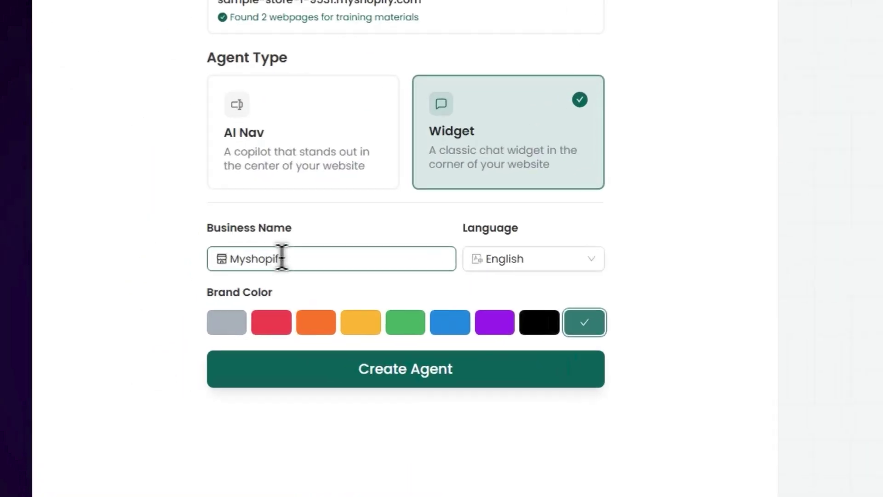
{"action": "double_click", "coordinate": [279, 258]}
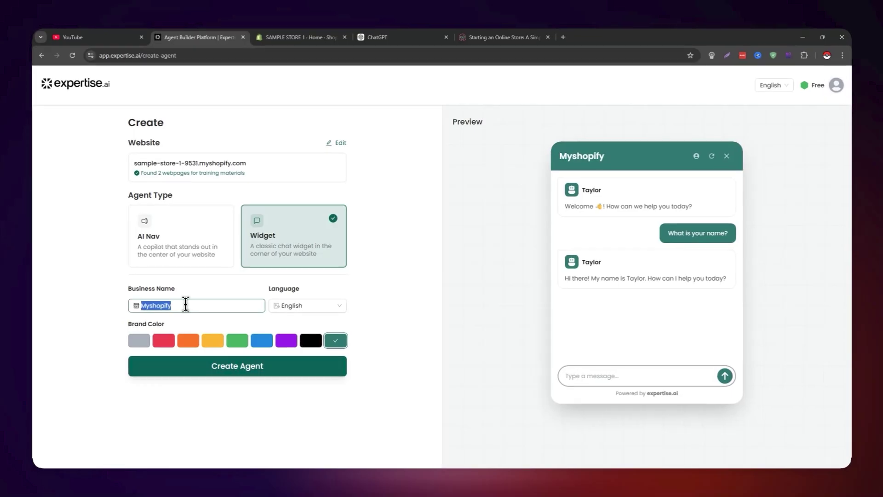
{"action": "type", "text": "Manga AND Manhwa"}
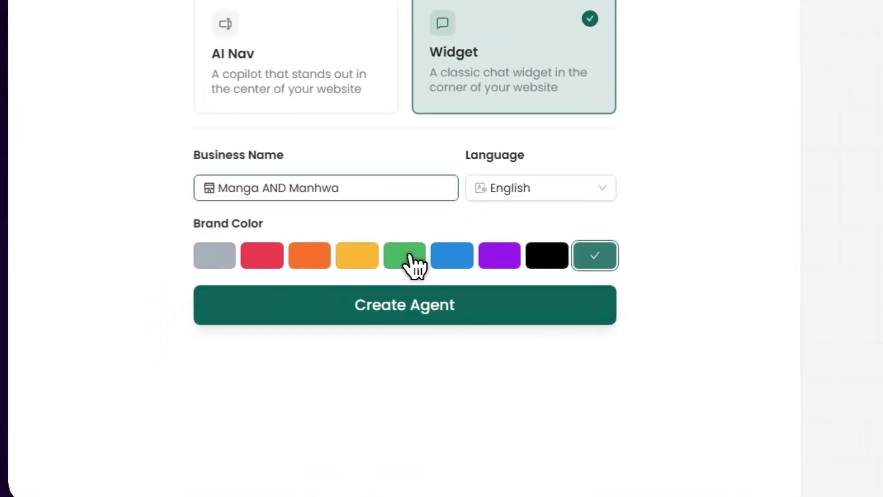
Try several brand colors including black and the custom color picker, settle on blue, and create the agent
{"action": "left_click", "coordinate": [238, 343]}
{"action": "left_click", "coordinate": [262, 342]}
{"action": "left_click", "coordinate": [311, 341]}
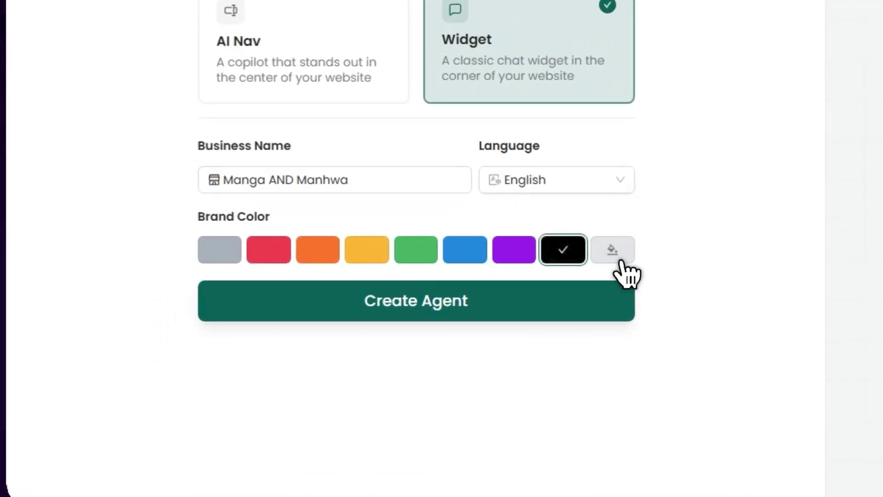
{"action": "left_click", "coordinate": [615, 256]}
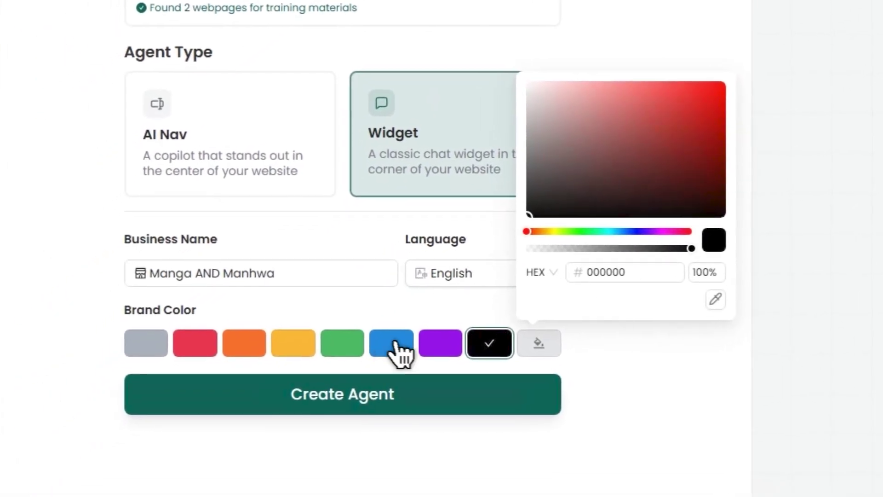
{"action": "left_click", "coordinate": [368, 364]}
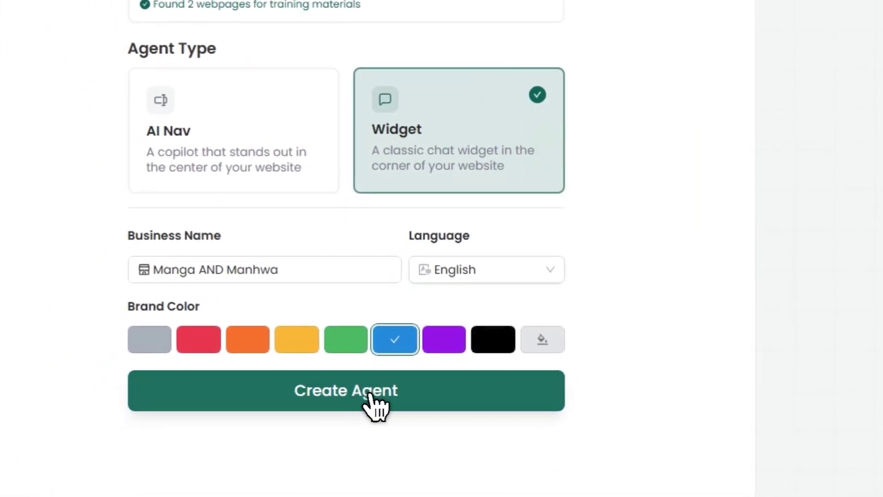
{"action": "left_click", "coordinate": [375, 405]}
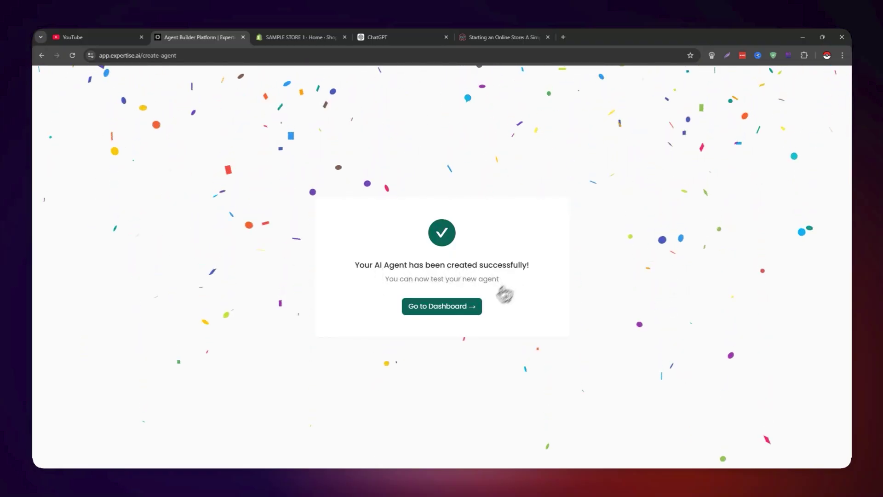
Continue to the dashboard and finish the onboarding form with google as the referral source and None as the current CRM
{"action": "left_click", "coordinate": [439, 308]}
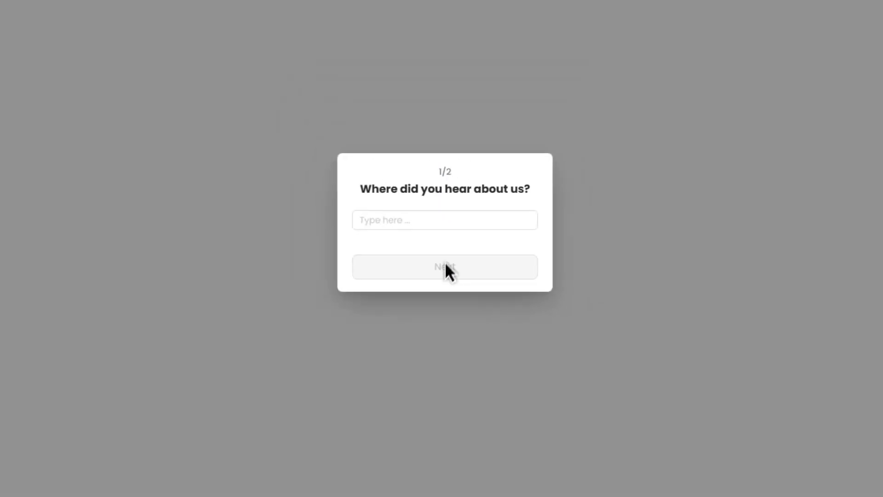
{"action": "left_click", "coordinate": [453, 169]}
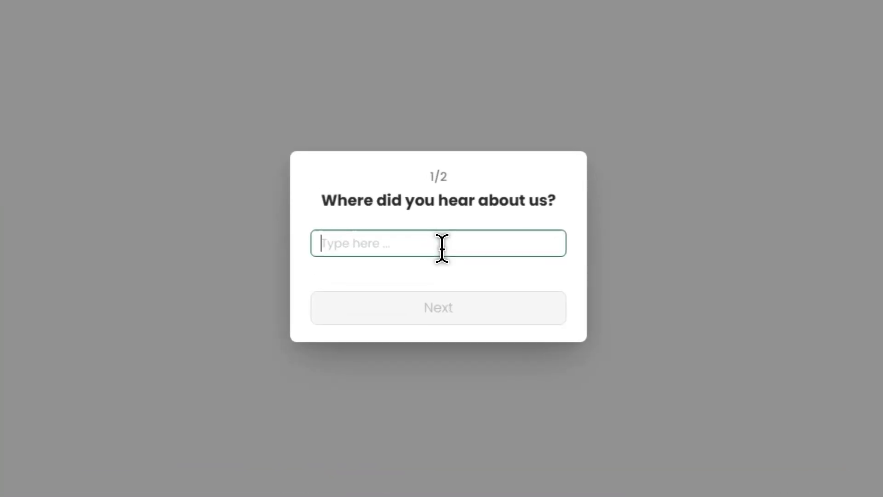
{"action": "type", "text": "google"}
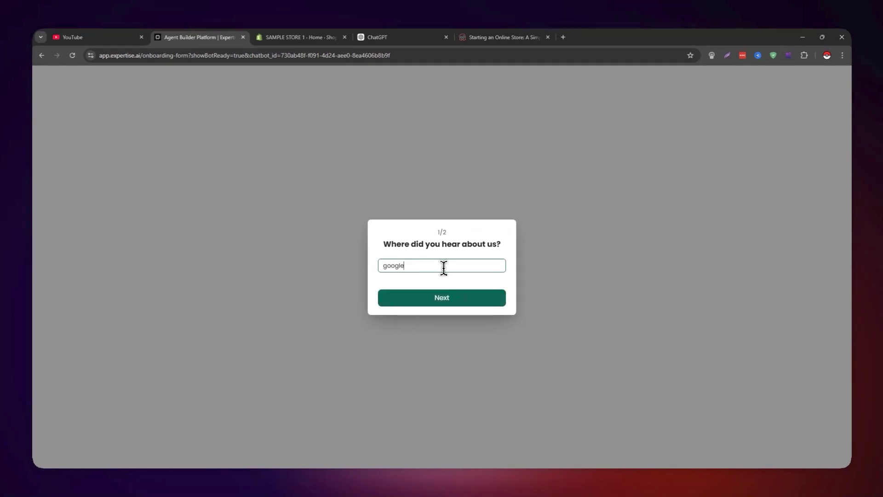
{"action": "left_click", "coordinate": [429, 297]}
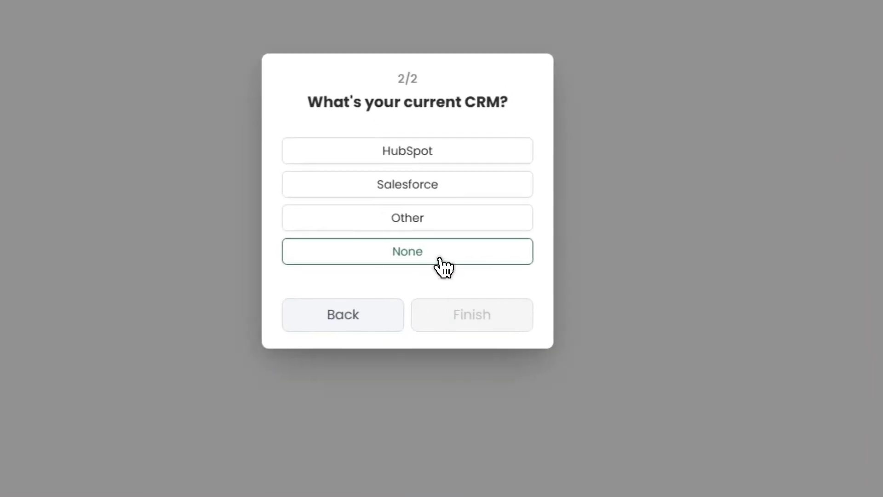
{"action": "left_click", "coordinate": [461, 295]}
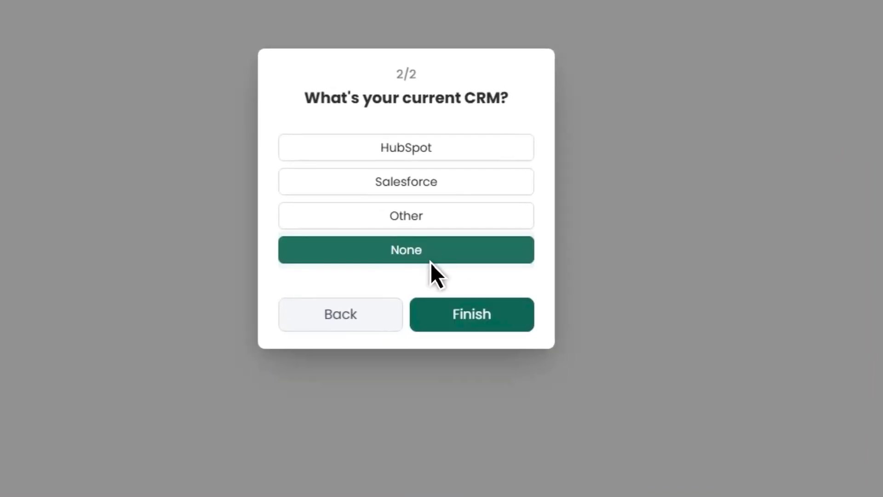
{"action": "left_click", "coordinate": [439, 322]}
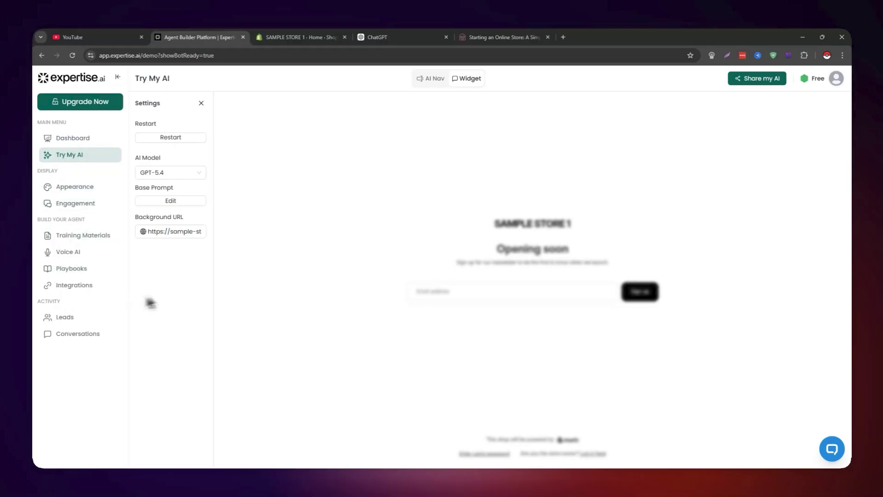
Open the training materials and review the Webpages, Files, Text and Q&A source types
{"action": "left_click", "coordinate": [86, 241]}
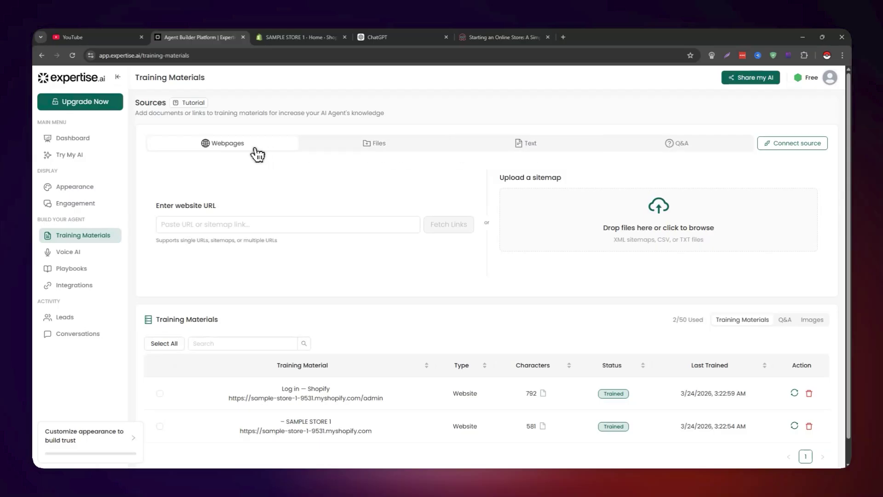
{"action": "left_click", "coordinate": [258, 224]}
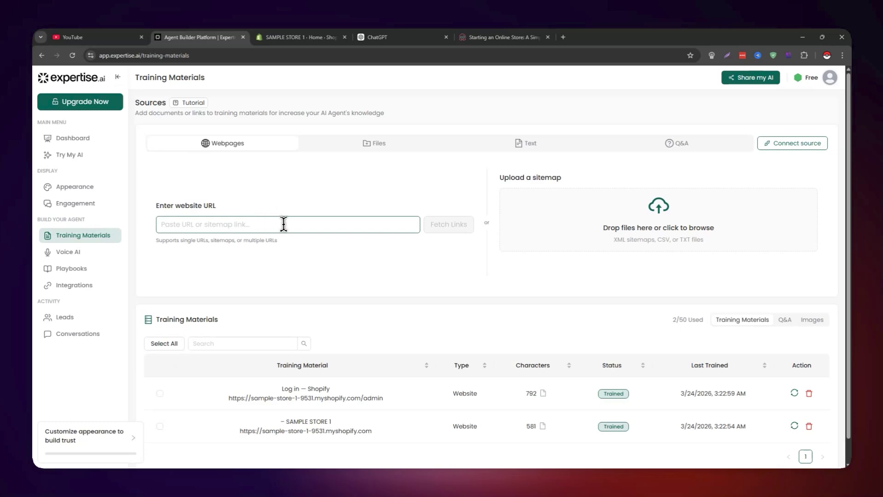
{"action": "left_click", "coordinate": [383, 147]}
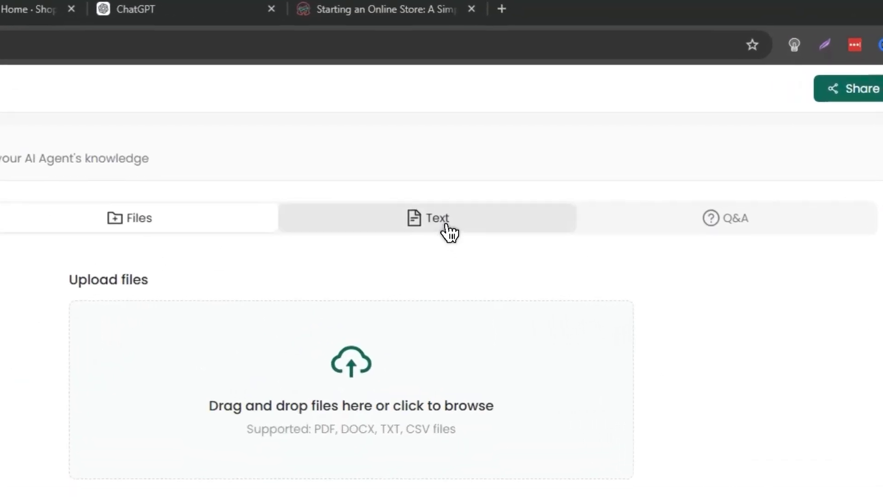
{"action": "left_click", "coordinate": [529, 148]}
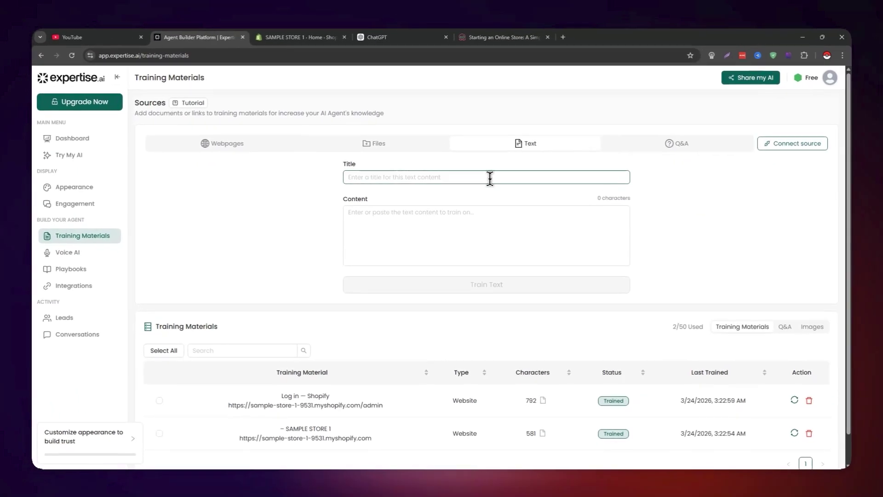
{"action": "left_click", "coordinate": [356, 289]}
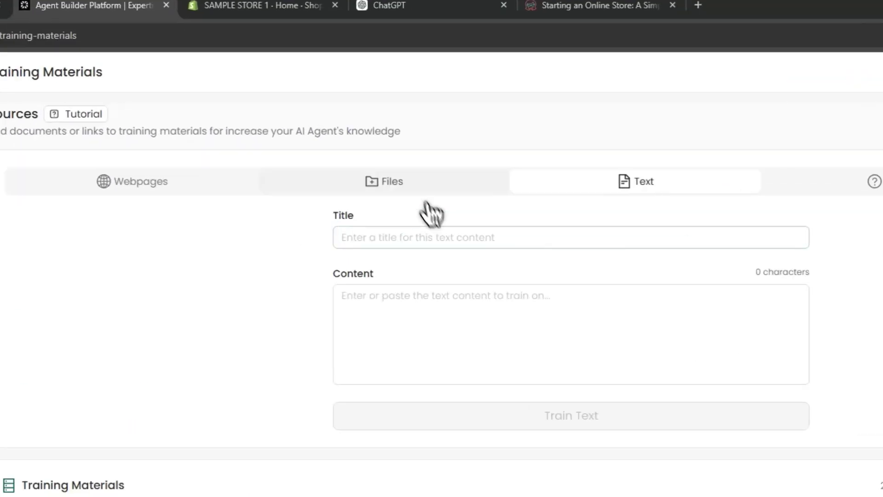
{"action": "left_click", "coordinate": [396, 146]}
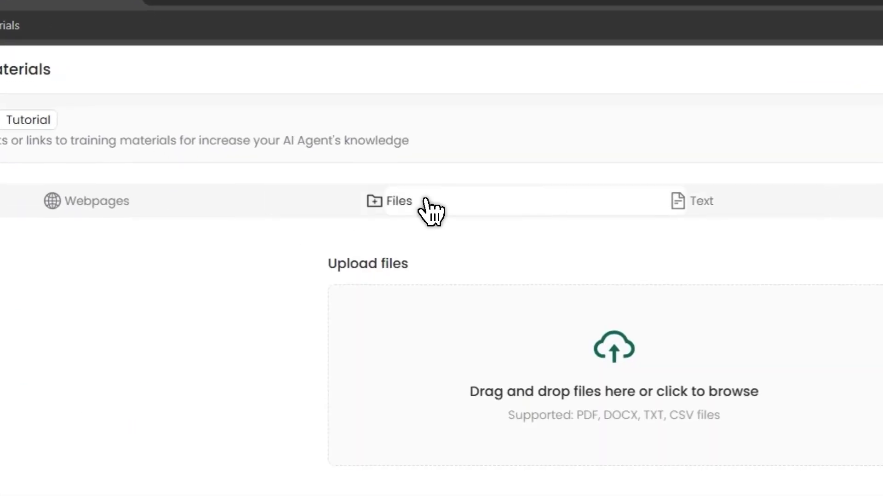
{"action": "left_click", "coordinate": [529, 145]}
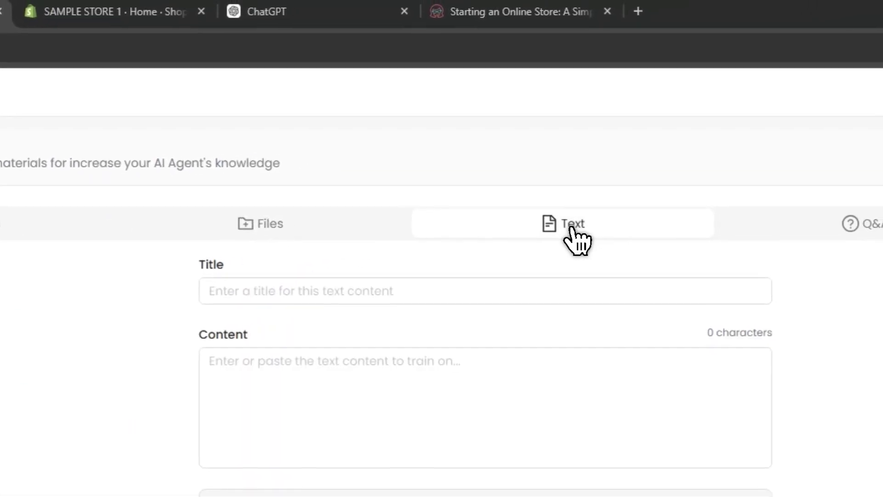
{"action": "left_click", "coordinate": [392, 396]}
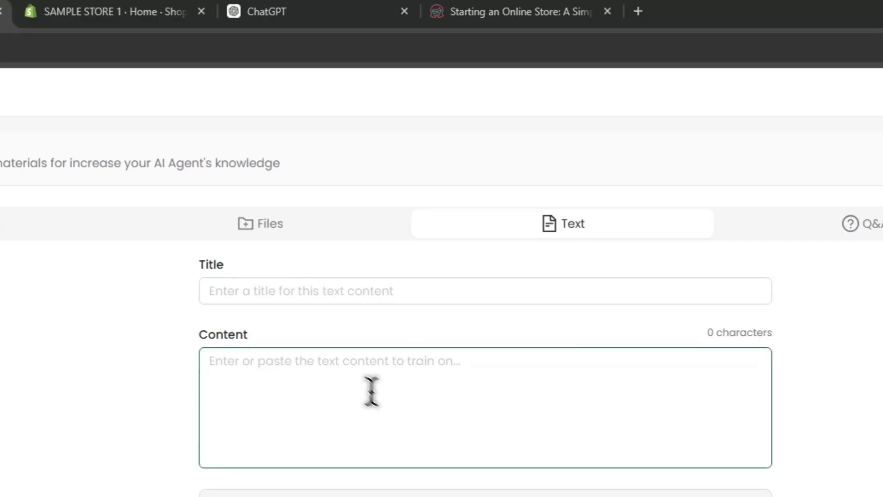
{"action": "left_click", "coordinate": [594, 236]}
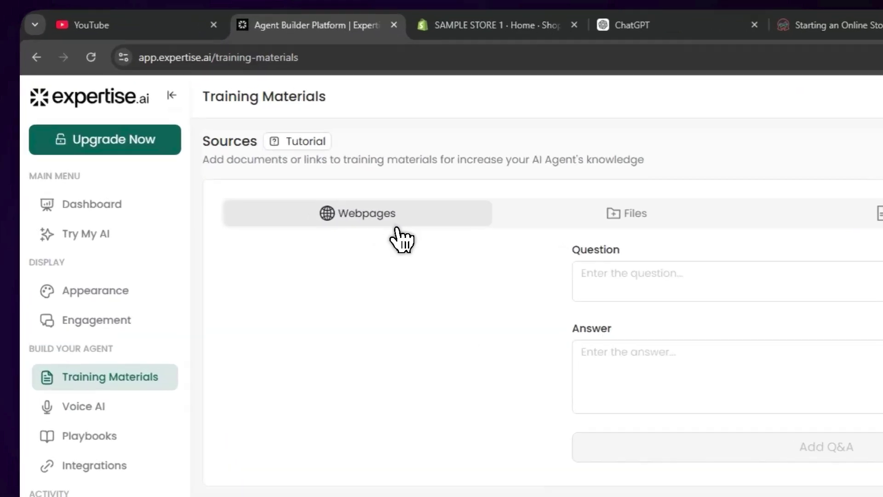
{"action": "left_click", "coordinate": [245, 146]}
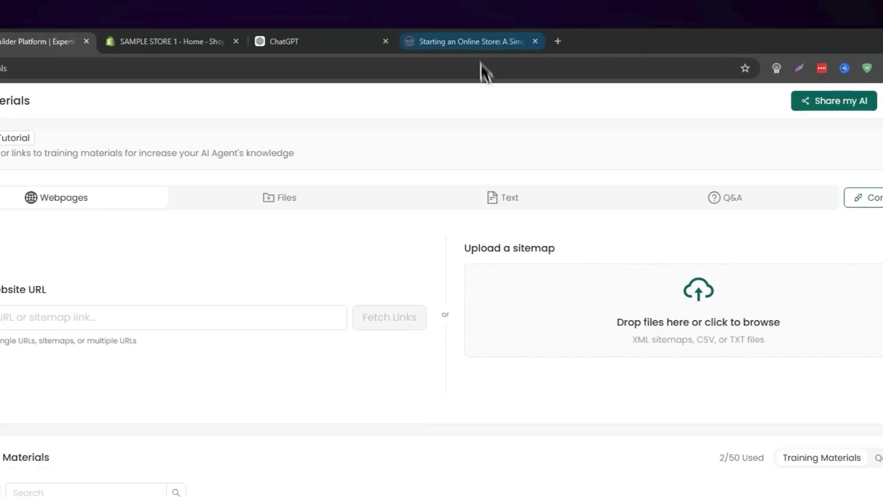
{"action": "left_click", "coordinate": [505, 37]}
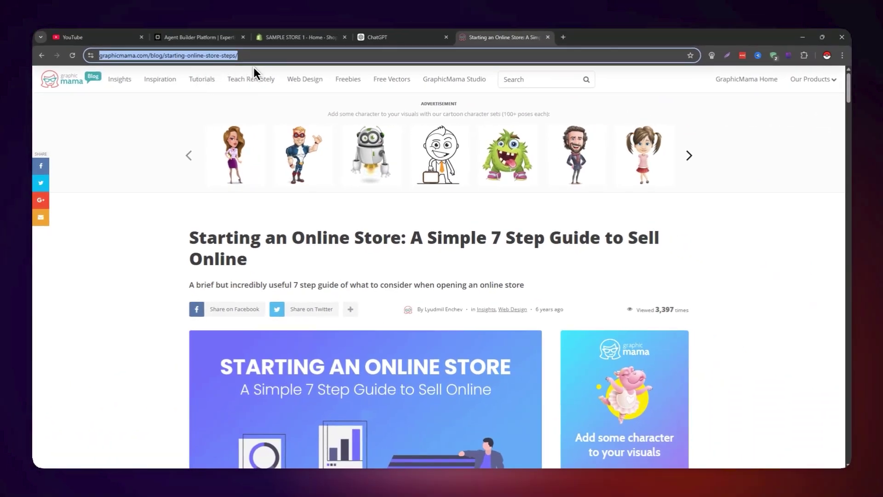
{"action": "key", "text": "BackSpace"}
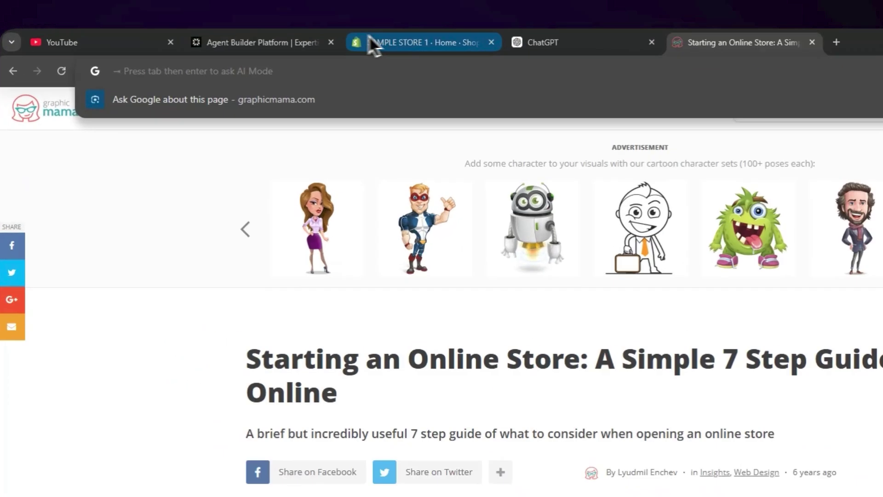
{"action": "left_click", "coordinate": [203, 37]}
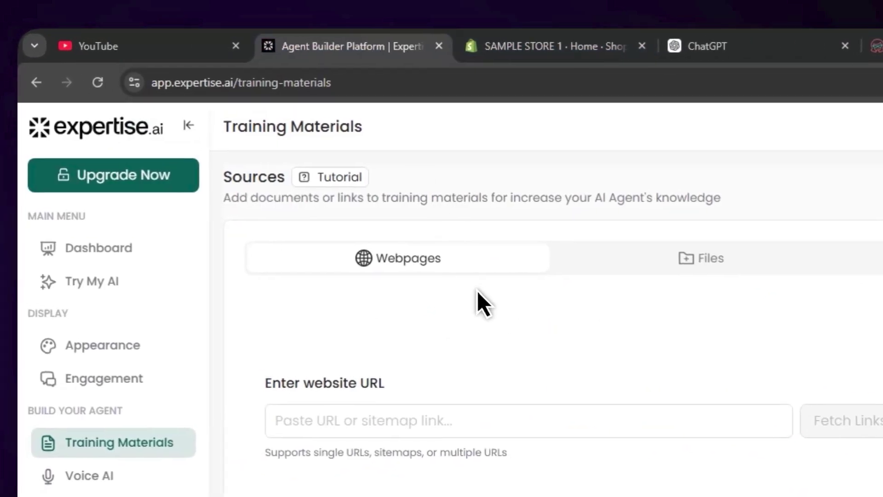
{"action": "left_click", "coordinate": [320, 421]}
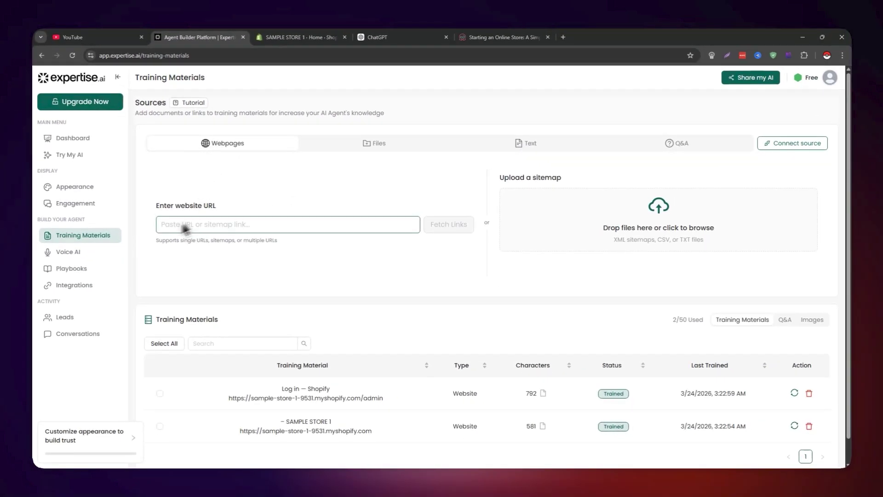
{"action": "type", "text": "https://graphicmama.com/blog/starting-online-store-steps/"}
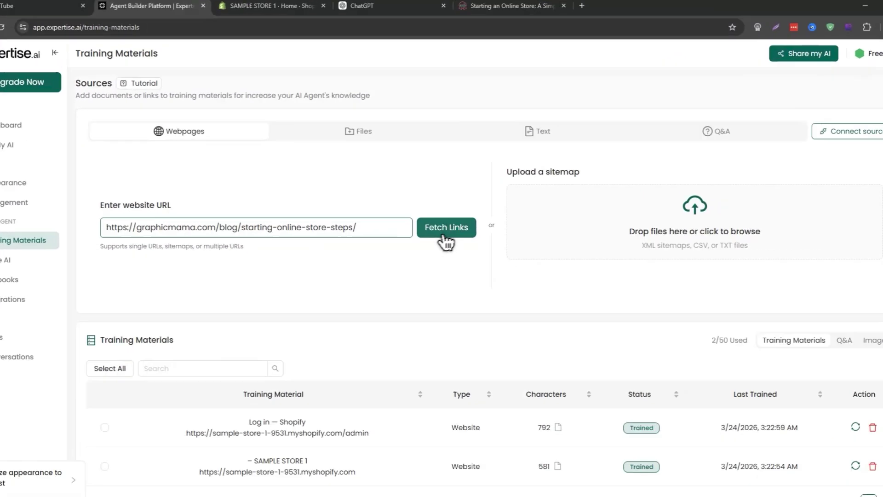
Fetch the links with Find All Pages and check the found URLs against the original article
{"action": "left_click", "coordinate": [447, 226]}
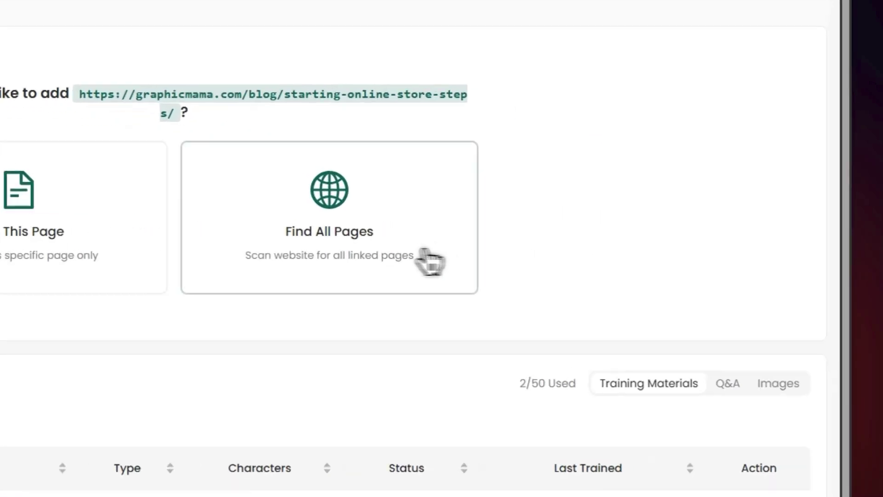
{"action": "left_click", "coordinate": [607, 246]}
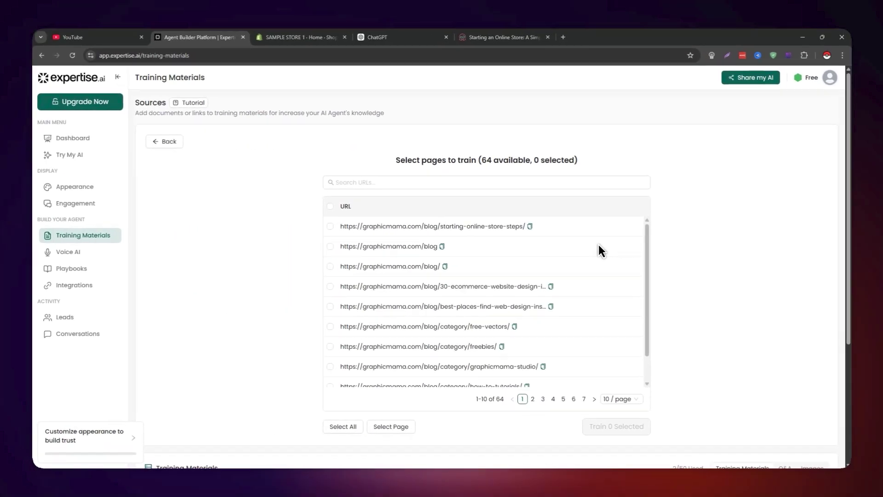
{"action": "scroll", "coordinate": [439, 253], "scroll_direction": "down", "scroll_amount": 1}
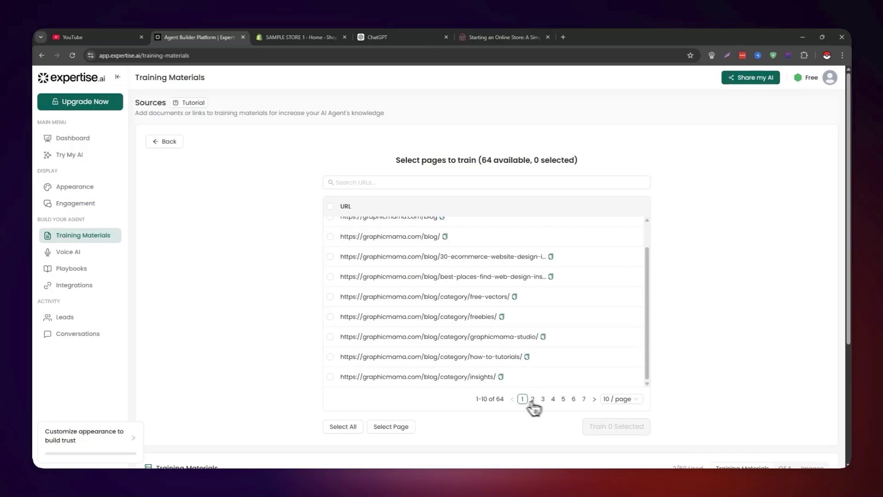
{"action": "scroll", "coordinate": [540, 329], "scroll_direction": "up", "scroll_amount": 2}
{"action": "left_click", "coordinate": [504, 37]}
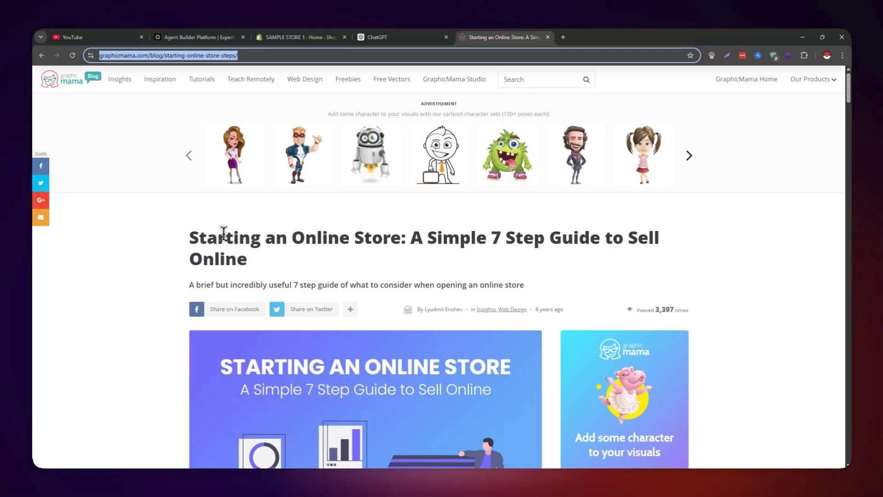
{"action": "left_click", "coordinate": [212, 37]}
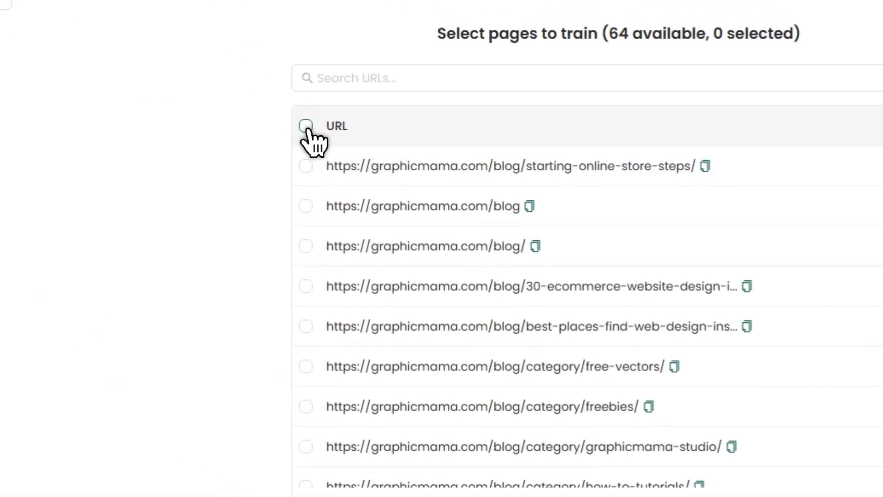
Select the starting-online-store-steps, blog/, category/free-vectors and category/how-to-tutorials pages individually for training
{"action": "left_click", "coordinate": [306, 167]}
{"action": "left_click", "coordinate": [305, 246]}
{"action": "left_click", "coordinate": [305, 367]}
{"action": "scroll", "coordinate": [307, 382], "scroll_direction": "down", "scroll_amount": 2}
{"action": "left_click", "coordinate": [305, 427]}
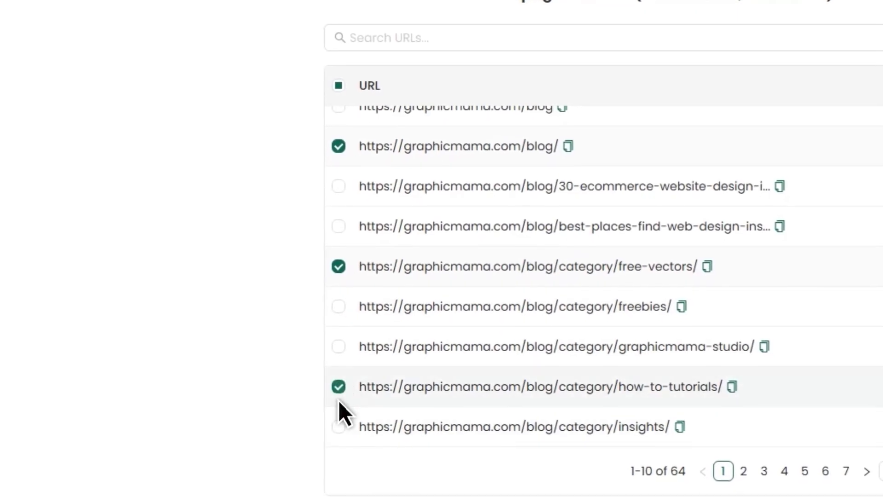
Select all 64 found pages and start training the agent on them
{"action": "scroll", "coordinate": [343, 419], "scroll_direction": "up", "scroll_amount": 2}
{"action": "left_click", "coordinate": [341, 87]}
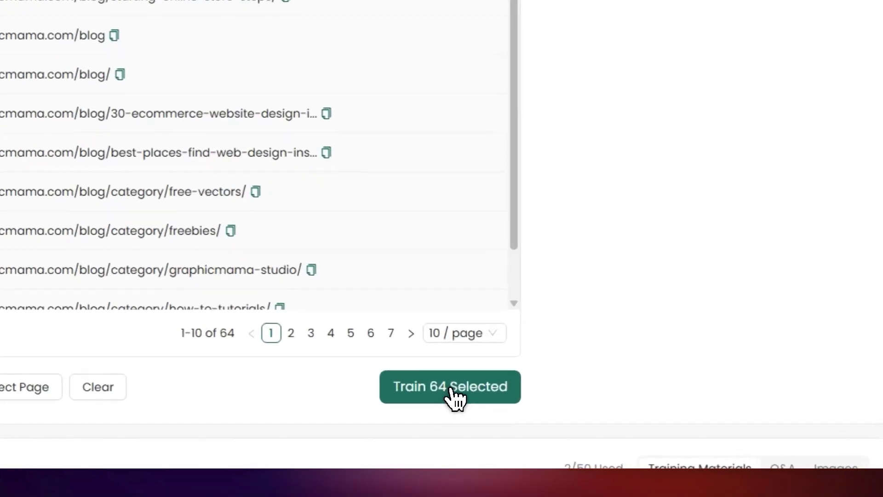
{"action": "left_click", "coordinate": [453, 391]}
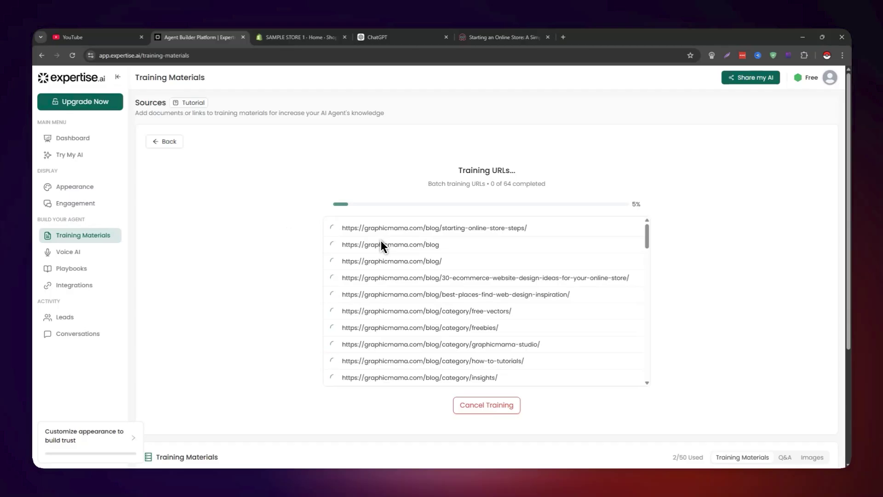
Examine the training progress list for pages already trained and pages still waiting
{"action": "scroll", "coordinate": [556, 316], "scroll_direction": "down", "scroll_amount": 15}
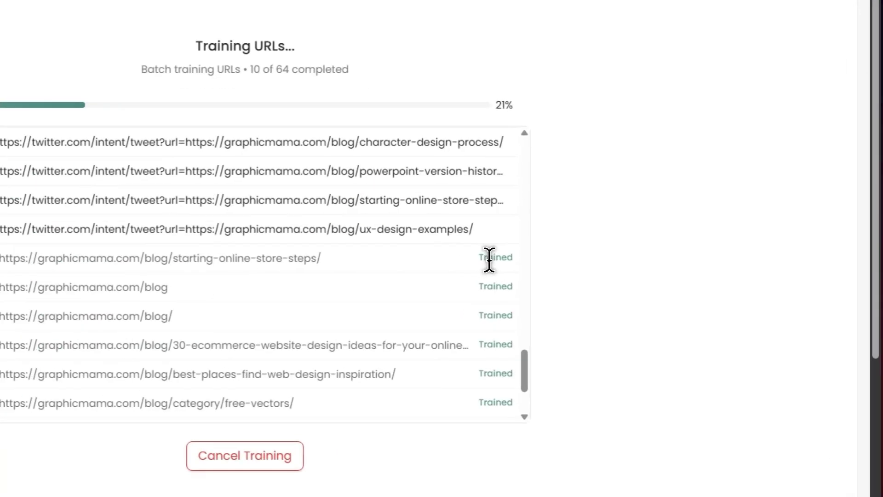
{"action": "double_click", "coordinate": [630, 291]}
{"action": "scroll", "coordinate": [115, 301], "scroll_direction": "up", "scroll_amount": 15}
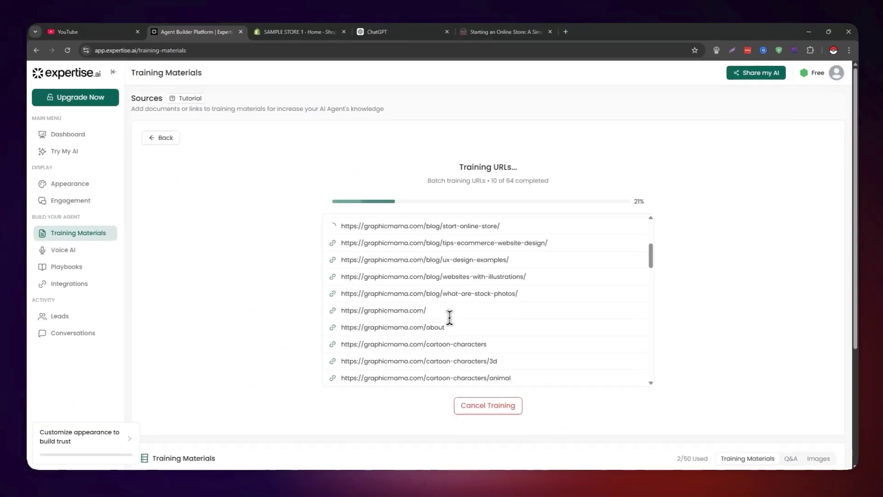
{"action": "scroll", "coordinate": [450, 316], "scroll_direction": "up", "scroll_amount": 3}
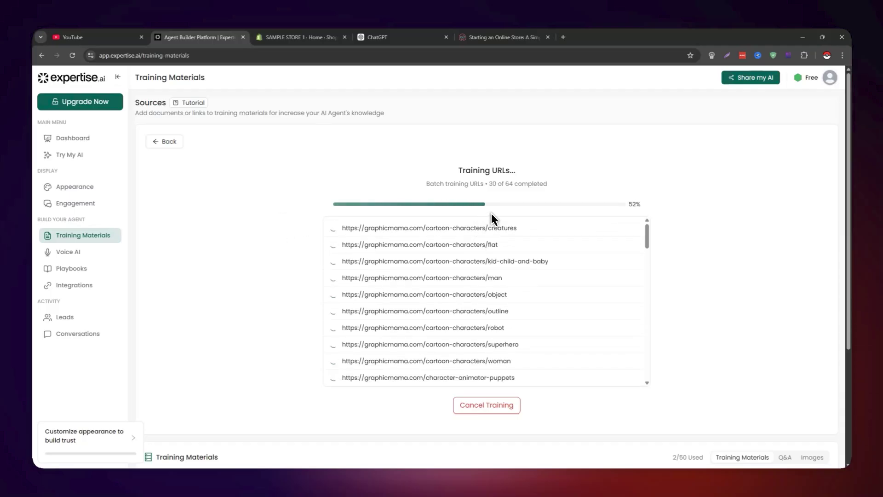
{"action": "scroll", "coordinate": [479, 267], "scroll_direction": "down", "scroll_amount": 2}
{"action": "scroll", "coordinate": [480, 269], "scroll_direction": "down", "scroll_amount": 8}
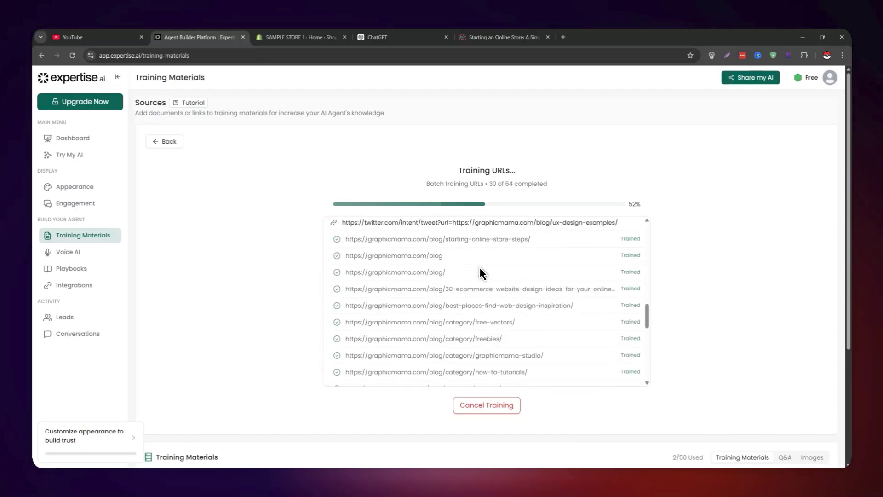
{"action": "scroll", "coordinate": [481, 272], "scroll_direction": "up", "scroll_amount": 10}
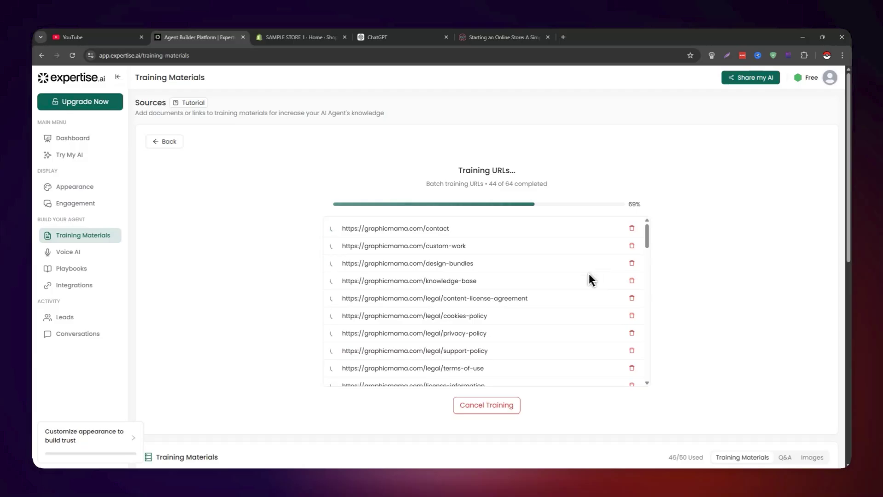
Remove 14 pending URLs from the training batch, from legal/cookies-policy through the Facebook and Google Plus share links to the LinkedIn one
{"action": "scroll", "coordinate": [587, 274], "scroll_direction": "down", "scroll_amount": 6}
{"action": "scroll", "coordinate": [587, 274], "scroll_direction": "up", "scroll_amount": 1}
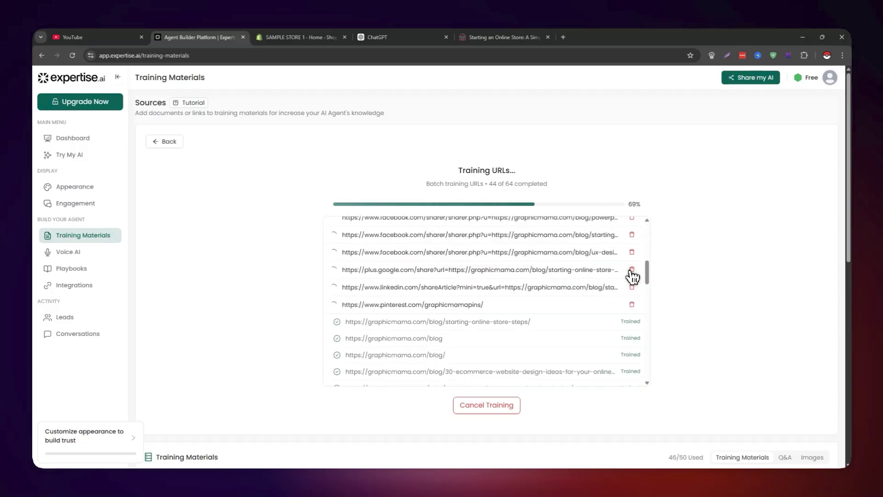
{"action": "scroll", "coordinate": [633, 276], "scroll_direction": "up", "scroll_amount": 4}
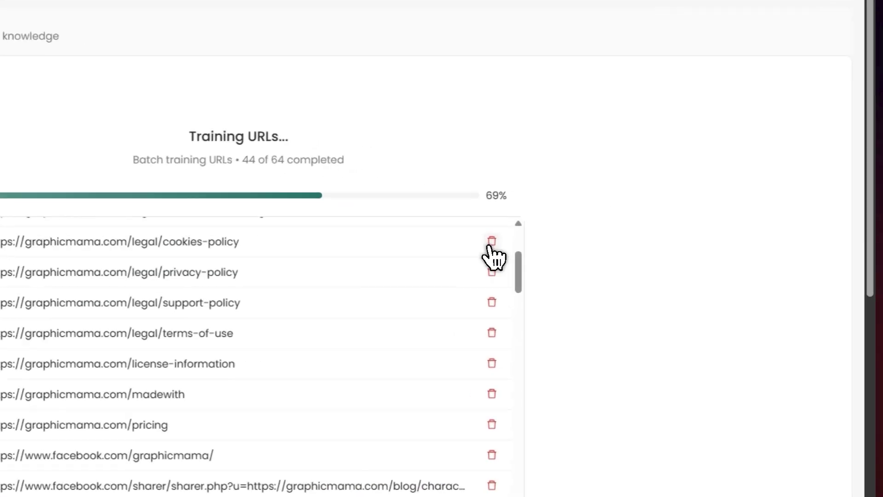
{"action": "left_click", "coordinate": [632, 230]}
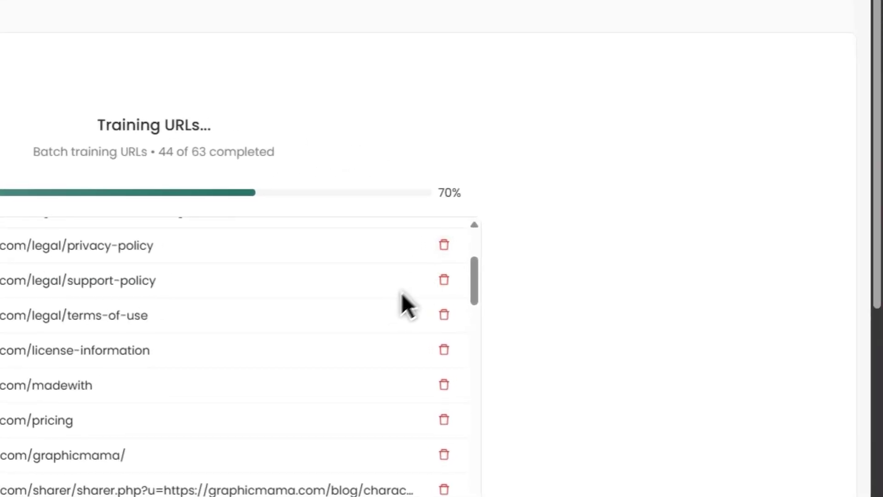
{"action": "left_click", "coordinate": [445, 248]}
{"action": "left_click", "coordinate": [445, 247]}
{"action": "left_click", "coordinate": [444, 248]}
{"action": "left_click", "coordinate": [444, 247]}
{"action": "left_click", "coordinate": [444, 248]}
{"action": "left_click", "coordinate": [444, 248]}
{"action": "left_click", "coordinate": [444, 248]}
{"action": "left_click", "coordinate": [445, 248]}
{"action": "left_click", "coordinate": [445, 247]}
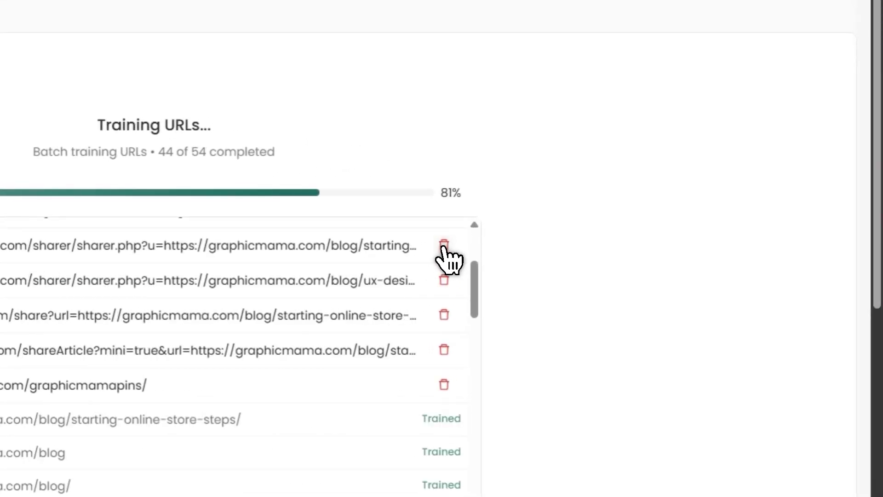
{"action": "left_click", "coordinate": [444, 247]}
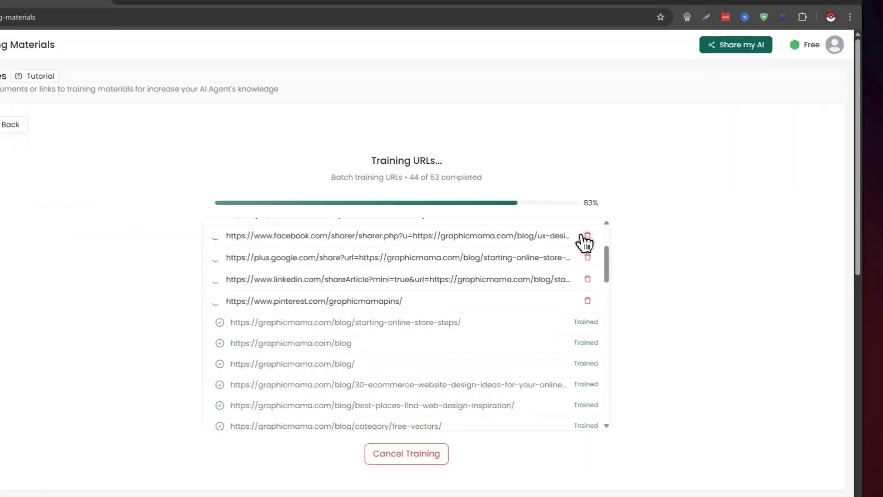
{"action": "left_click", "coordinate": [632, 231]}
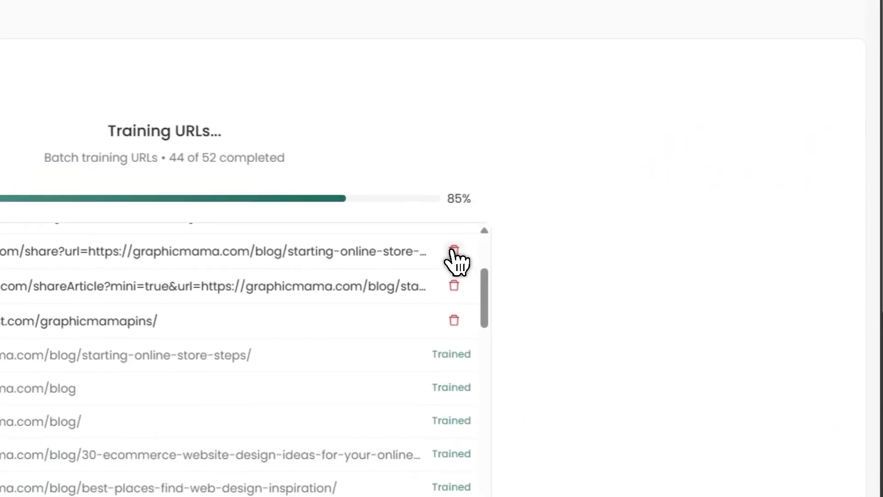
{"action": "left_click", "coordinate": [454, 251]}
{"action": "left_click", "coordinate": [453, 251]}
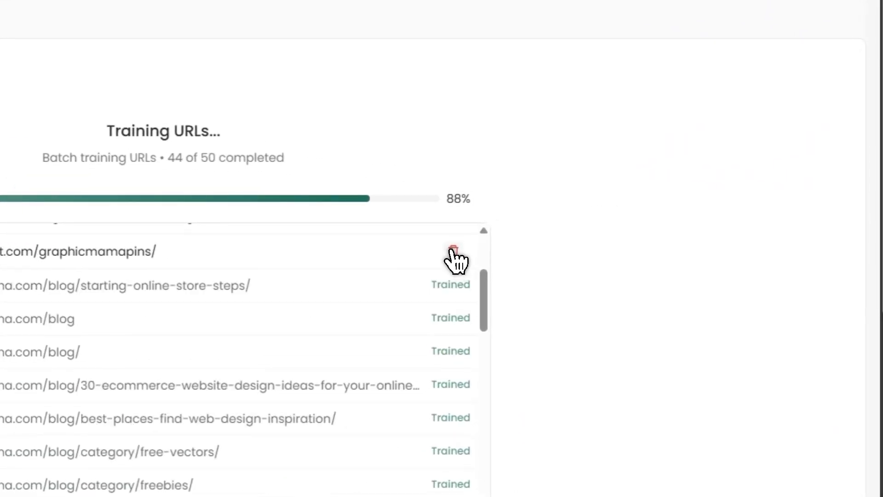
Remove the remaining pending URLs from the training batch: graphicmamapins, contact, custom-work, design-bundles, knowledge-base and legal/content-license-agreement
{"action": "left_click", "coordinate": [453, 251]}
{"action": "scroll", "coordinate": [456, 417], "scroll_direction": "down", "scroll_amount": 2}
{"action": "scroll", "coordinate": [456, 415], "scroll_direction": "up", "scroll_amount": 4}
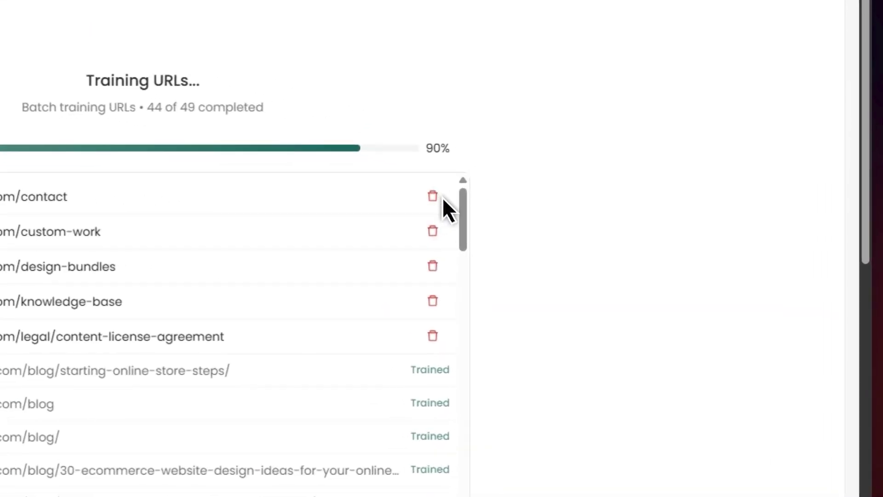
{"action": "left_click", "coordinate": [632, 229]}
{"action": "left_click", "coordinate": [431, 198]}
{"action": "left_click", "coordinate": [432, 198]}
{"action": "left_click", "coordinate": [432, 197]}
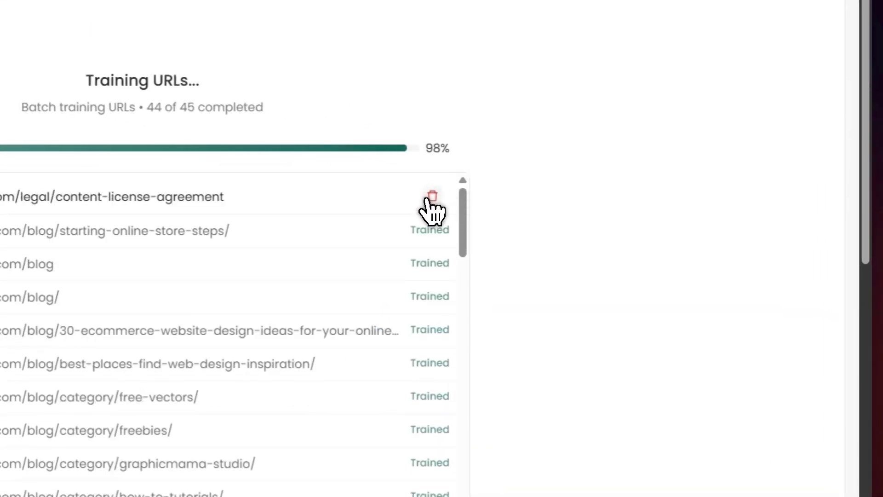
{"action": "left_click", "coordinate": [432, 198]}
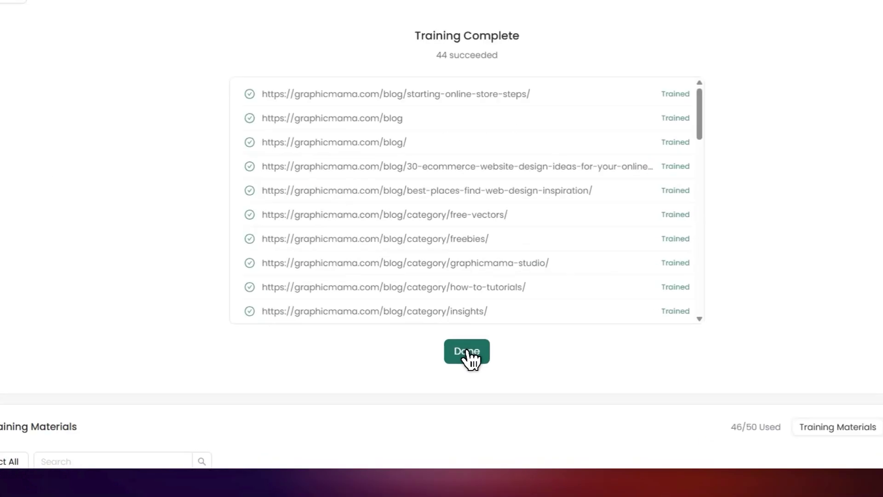
Close the completed URL training, look over the Training Materials list and open the Files source for uploading documents
{"action": "left_click", "coordinate": [488, 389]}
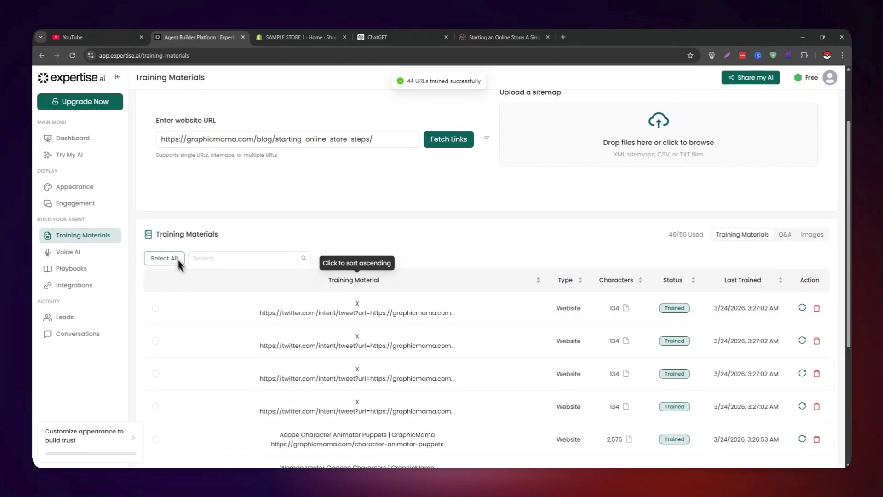
{"action": "scroll", "coordinate": [562, 348], "scroll_direction": "down", "scroll_amount": 4}
{"action": "scroll", "coordinate": [536, 332], "scroll_direction": "down", "scroll_amount": 1}
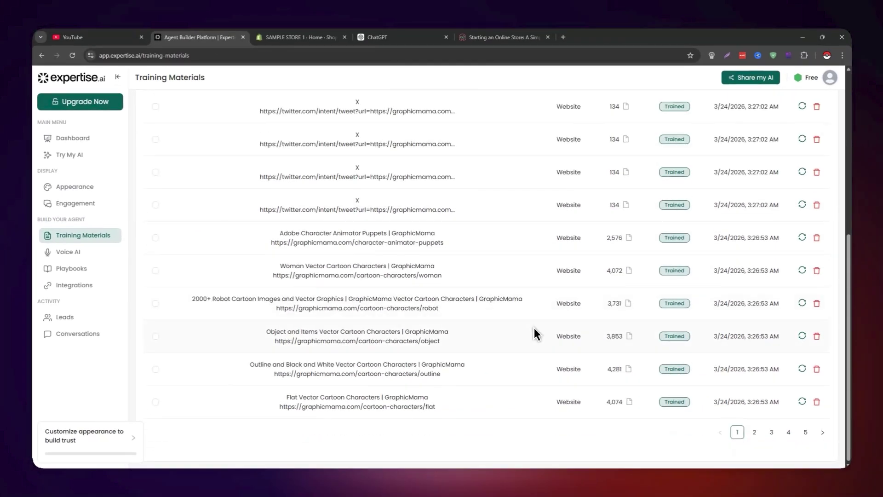
{"action": "scroll", "coordinate": [533, 334], "scroll_direction": "up", "scroll_amount": 6}
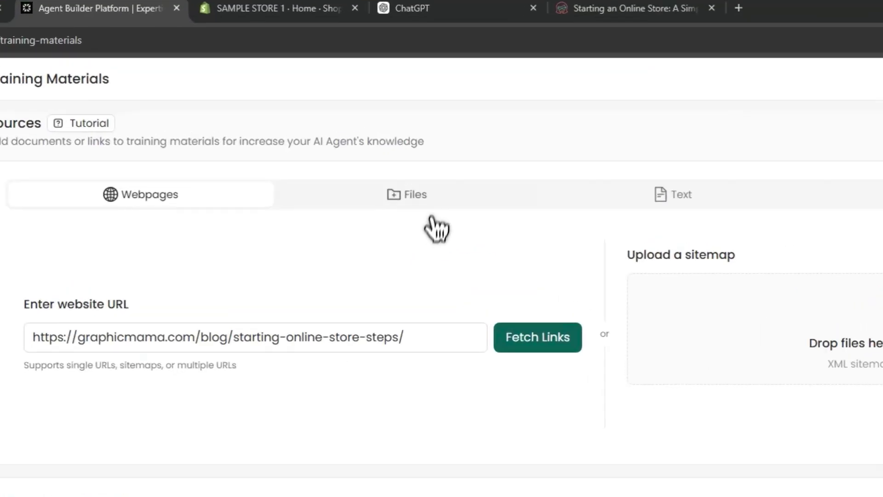
{"action": "left_click", "coordinate": [426, 197]}
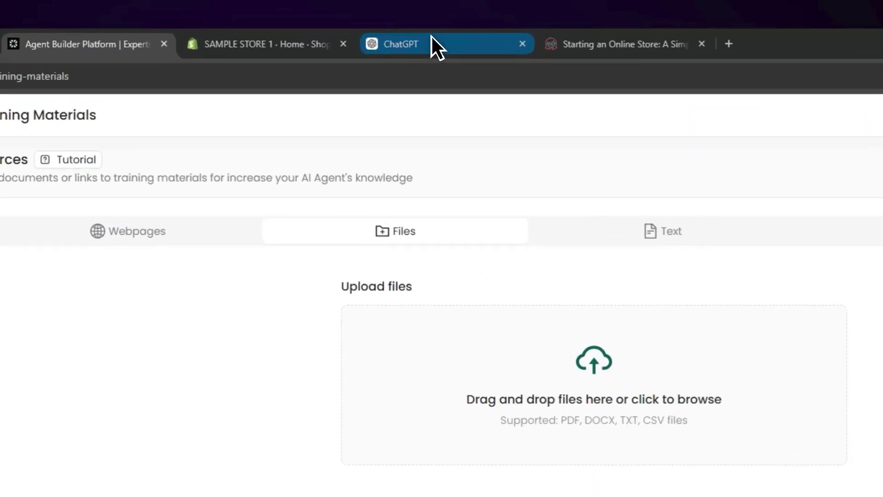
In ChatGPT, replace the draft prompt with a request for an extensive Shopify FAQ or processes to feed a manga/manhwa store's AI sales agent
{"action": "left_click", "coordinate": [432, 37]}
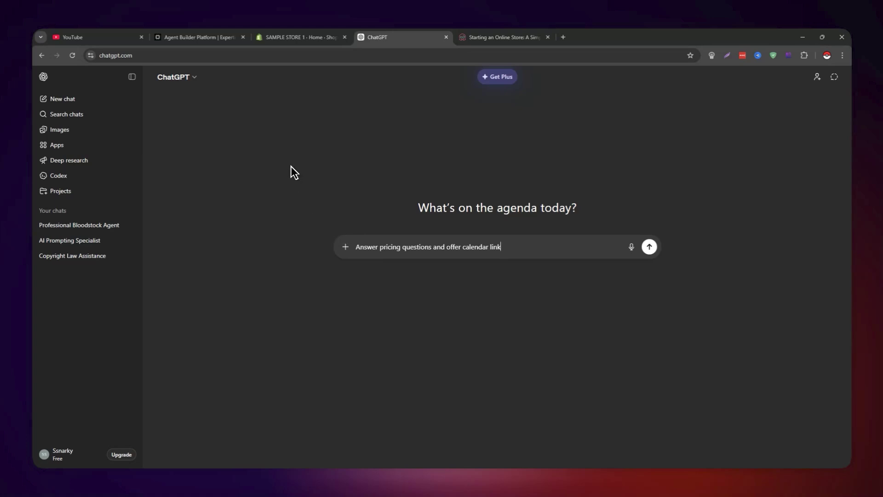
{"action": "triple_click", "coordinate": [462, 249]}
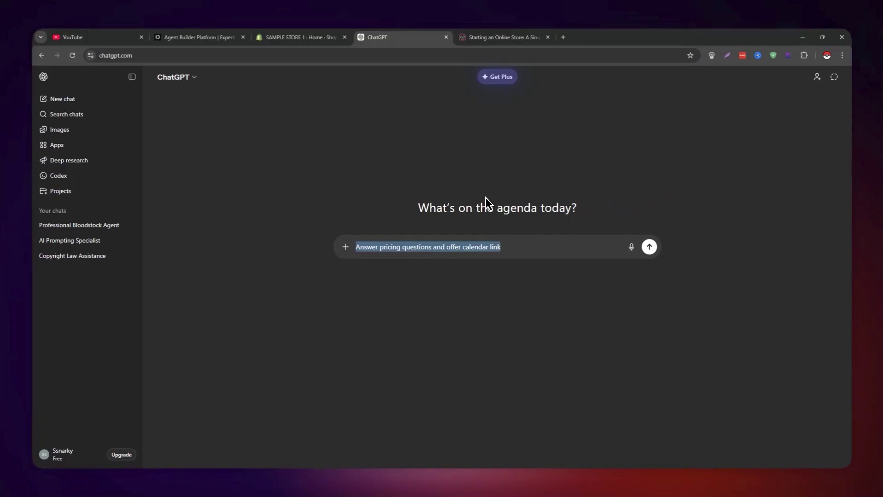
{"action": "key", "text": "ctrl+x"}
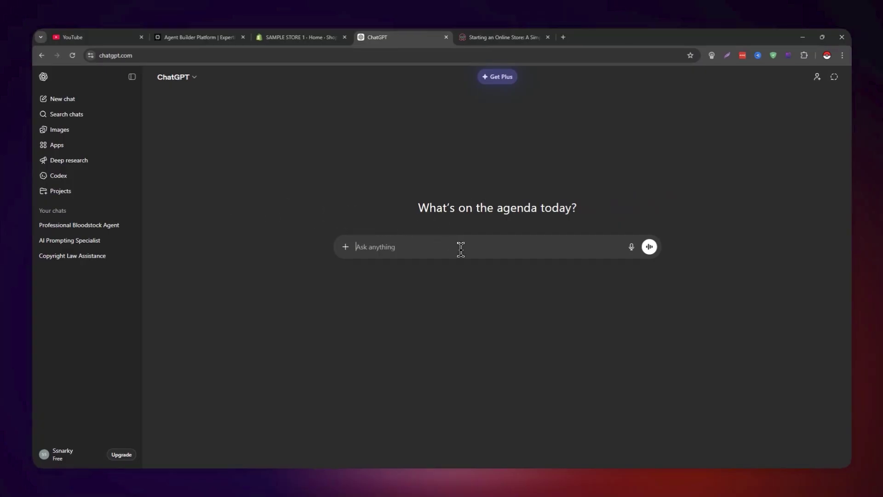
{"action": "type", "text": "act as an online store specialist specifically shopify and give me an extensive FAQ or"}
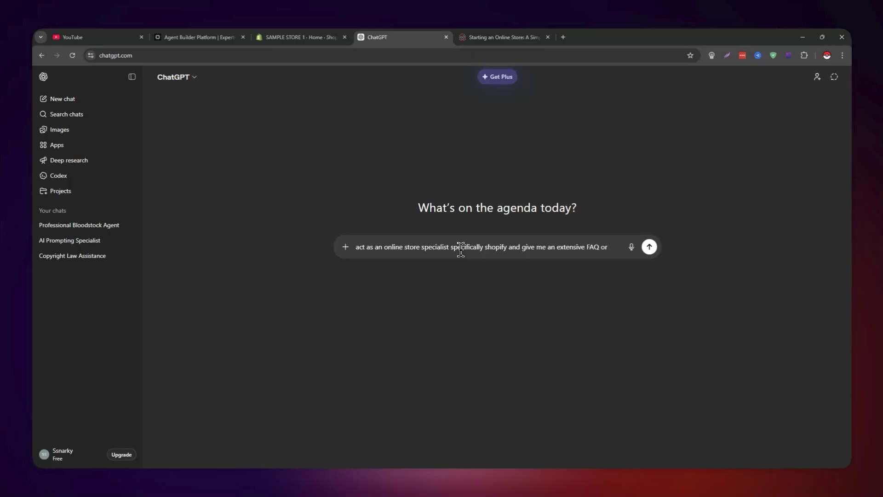
{"action": "type", "text": "processes to"}
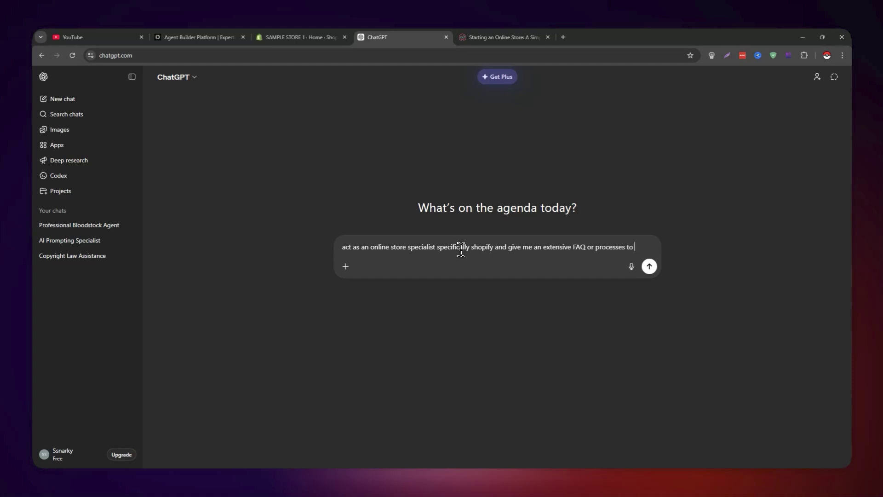
{"action": "type", "text": "an"}
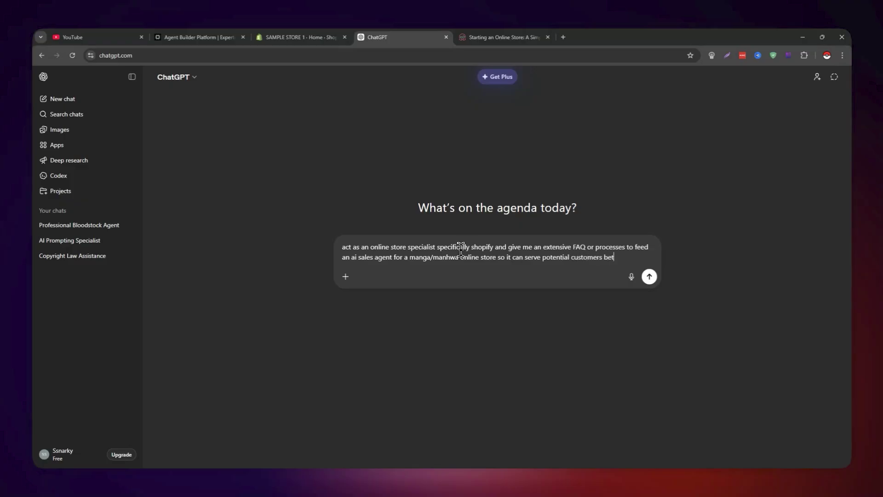
{"action": "key", "text": "Return"}
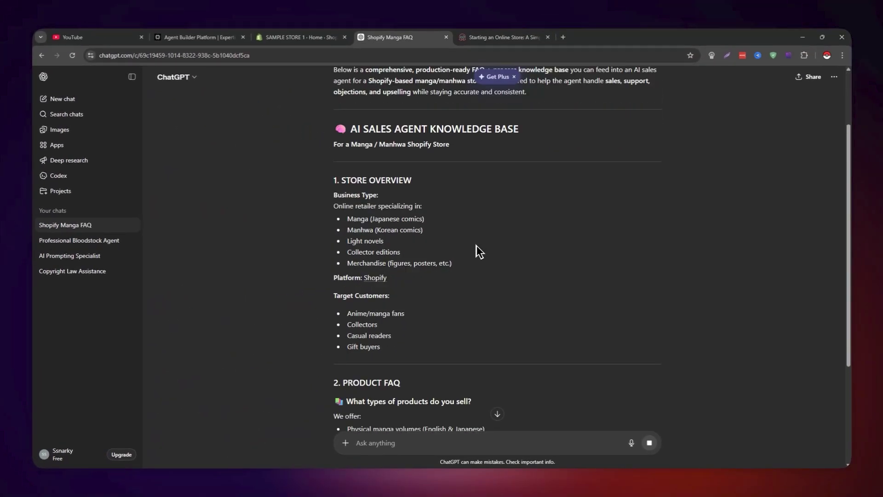
Read the first sections of the generated sales agent knowledge base, covering store overview, product FAQ, inventory, pricing and shipping
{"action": "scroll", "coordinate": [477, 248], "scroll_direction": "up", "scroll_amount": 5}
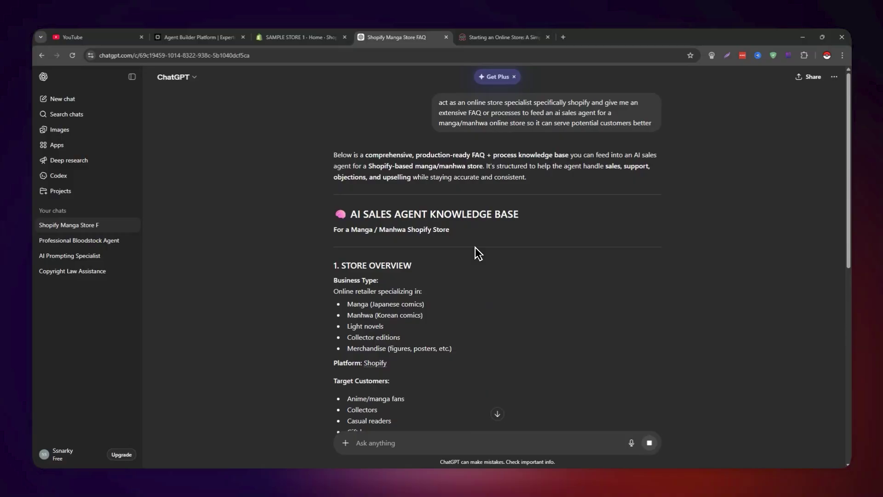
{"action": "scroll", "coordinate": [475, 248], "scroll_direction": "down", "scroll_amount": 15}
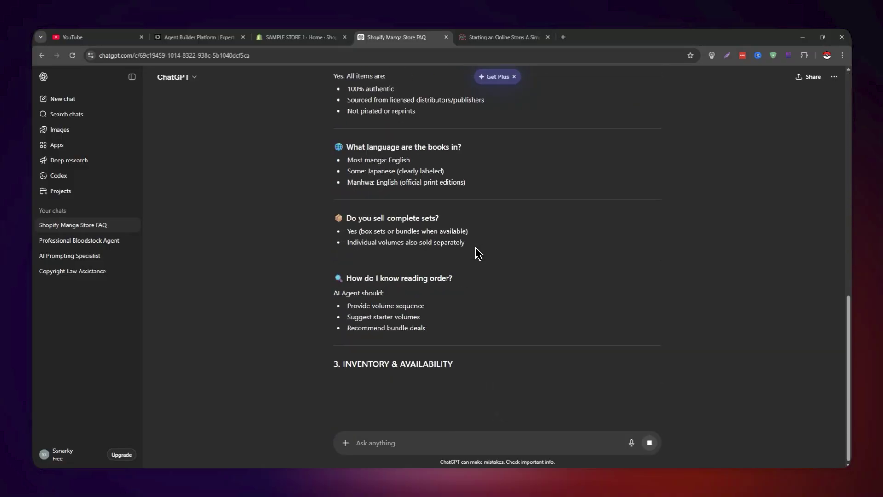
{"action": "scroll", "coordinate": [479, 253], "scroll_direction": "down", "scroll_amount": 3}
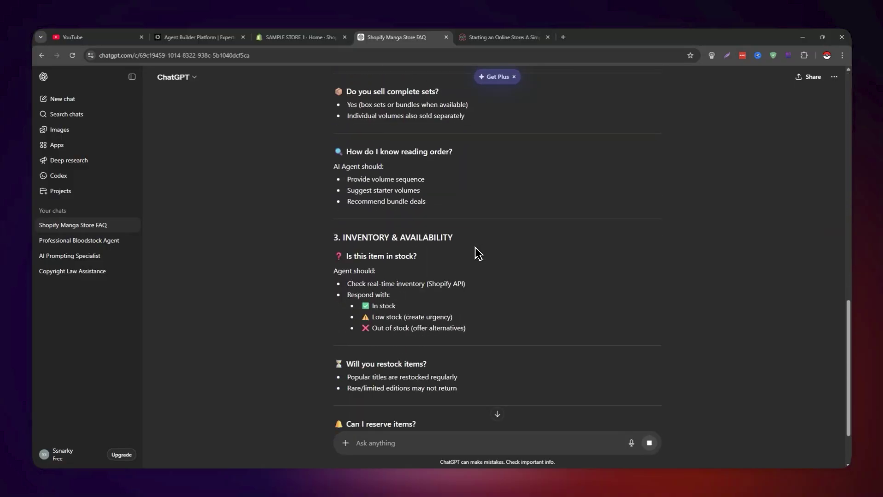
{"action": "scroll", "coordinate": [479, 253], "scroll_direction": "down", "scroll_amount": 7}
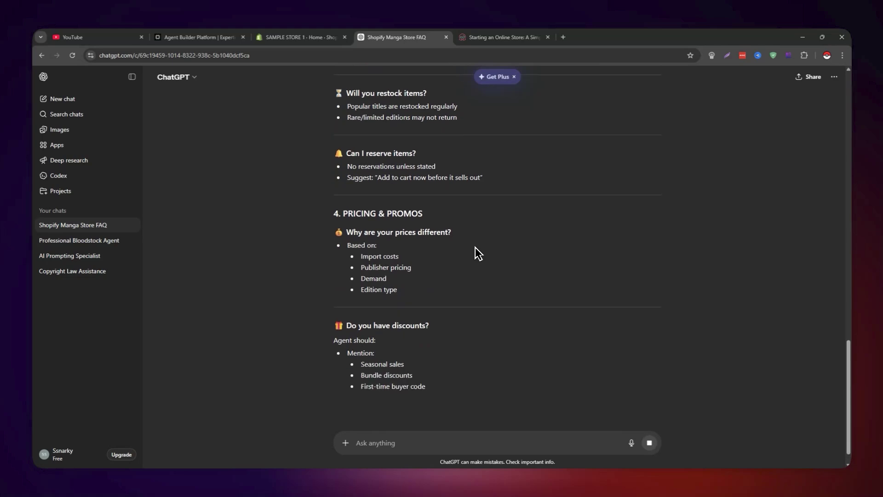
{"action": "scroll", "coordinate": [478, 254], "scroll_direction": "down", "scroll_amount": 4}
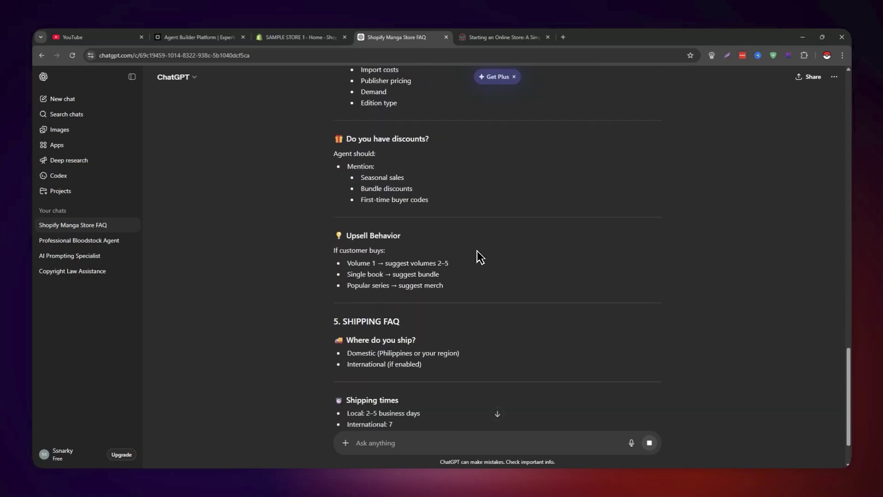
{"action": "scroll", "coordinate": [571, 238], "scroll_direction": "up", "scroll_amount": 15}
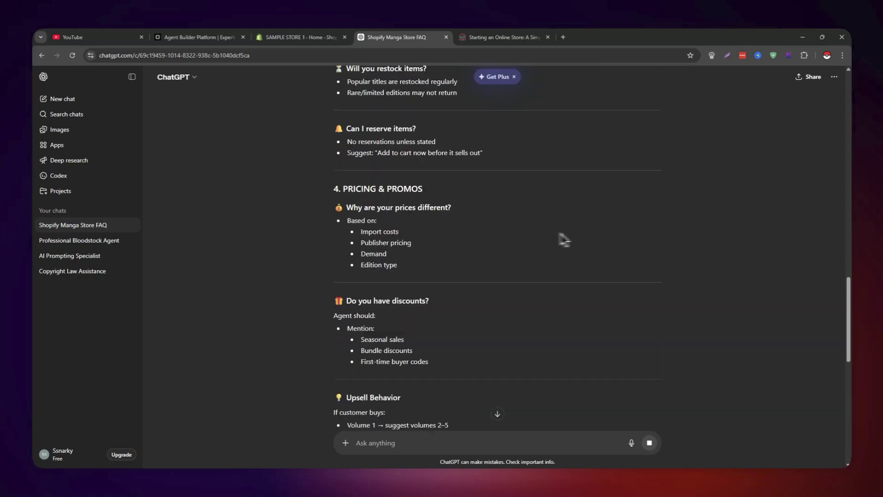
{"action": "scroll", "coordinate": [576, 236], "scroll_direction": "up", "scroll_amount": 10}
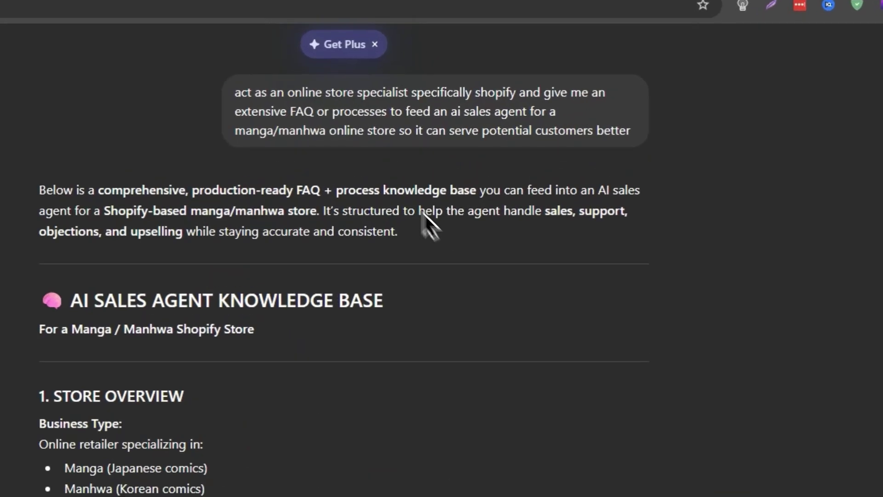
{"action": "left_click_drag", "start_coordinate": [418, 171], "coordinate": [405, 260]}
{"action": "left_click", "coordinate": [420, 297]}
{"action": "scroll", "coordinate": [490, 328], "scroll_direction": "down", "scroll_amount": 10}
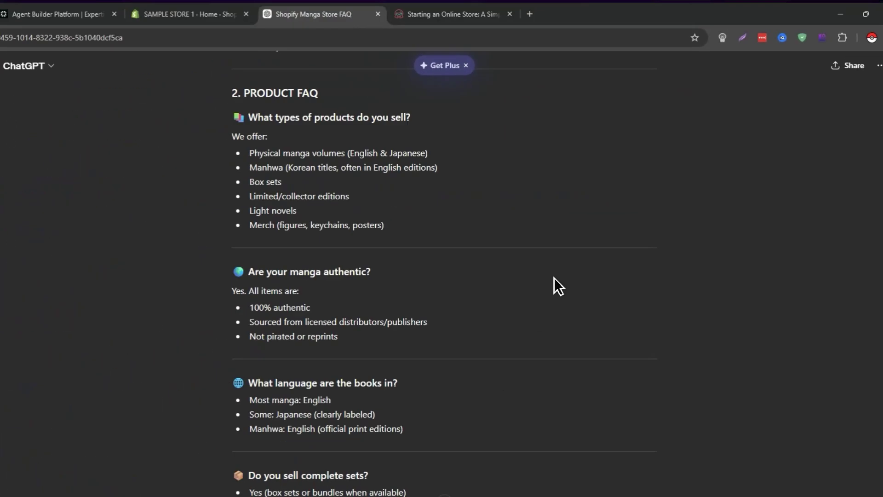
{"action": "scroll", "coordinate": [553, 277], "scroll_direction": "up", "scroll_amount": 10}
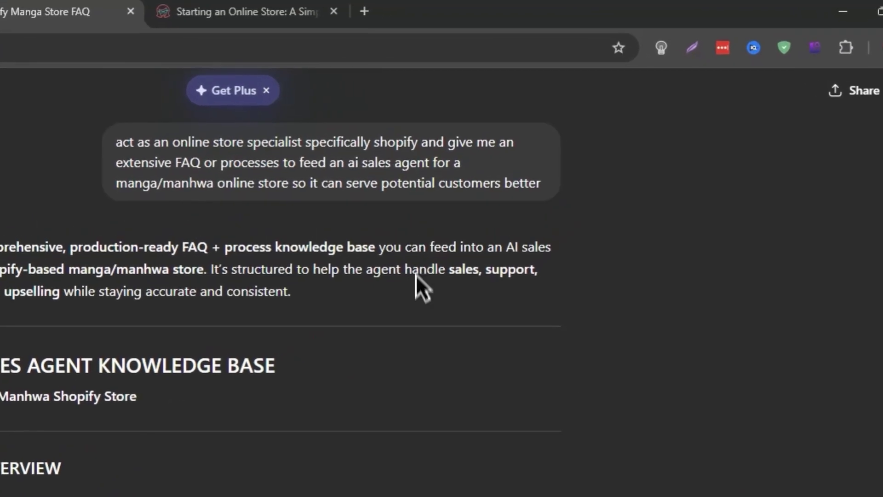
Read the rest of the knowledge base, from the shipping FAQ and order management through sample responses to the suggested next steps
{"action": "scroll", "coordinate": [415, 275], "scroll_direction": "down", "scroll_amount": 15}
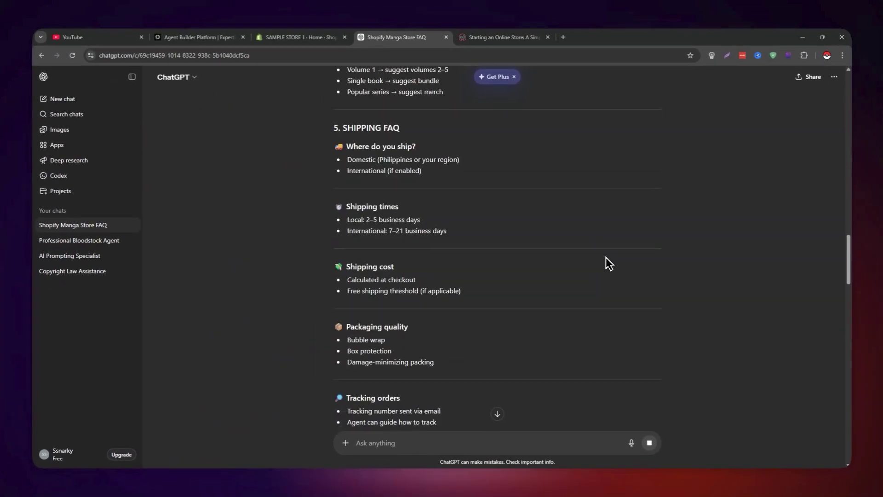
{"action": "scroll", "coordinate": [609, 263], "scroll_direction": "down", "scroll_amount": 20}
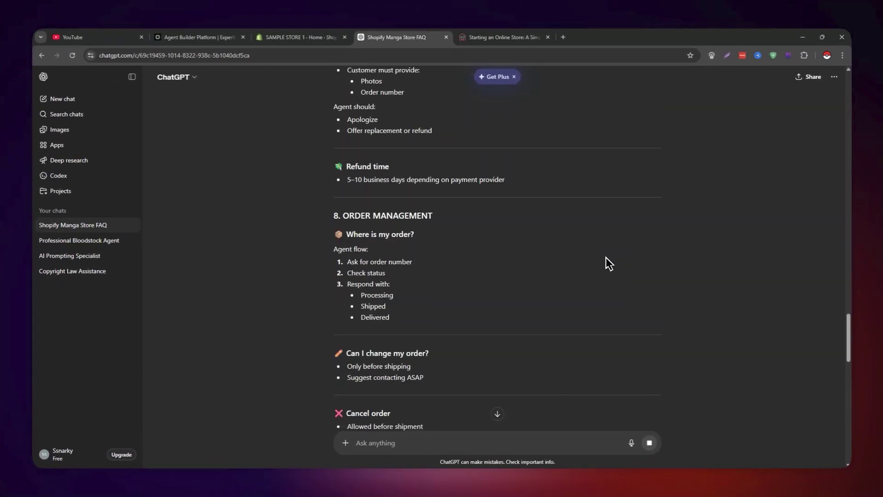
{"action": "scroll", "coordinate": [609, 263], "scroll_direction": "down", "scroll_amount": 5}
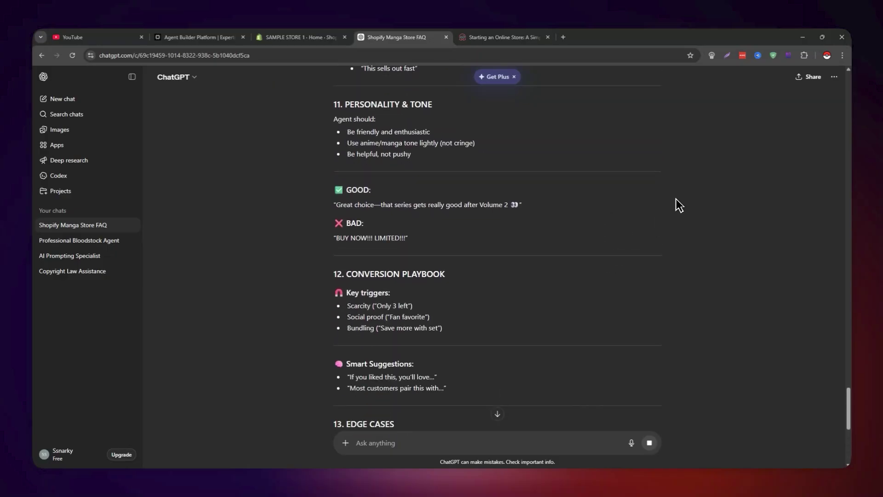
{"action": "scroll", "coordinate": [476, 249], "scroll_direction": "down", "scroll_amount": 8}
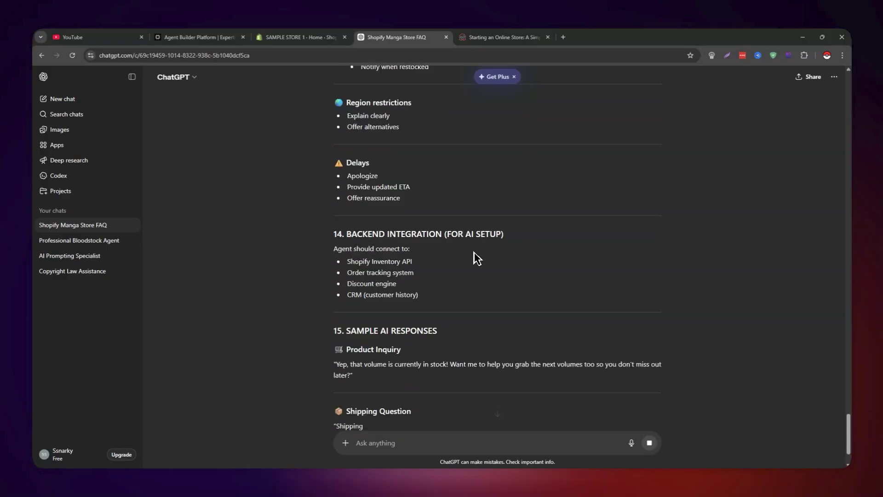
{"action": "scroll", "coordinate": [487, 255], "scroll_direction": "down", "scroll_amount": 3}
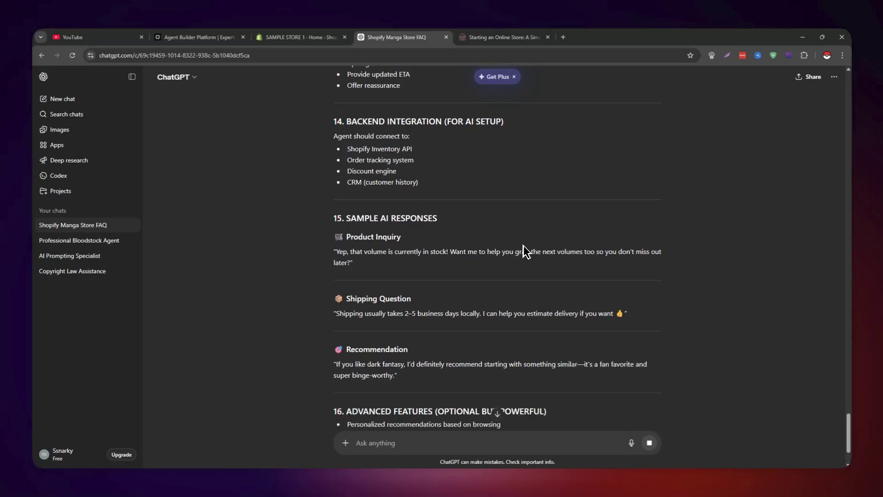
{"action": "scroll", "coordinate": [593, 226], "scroll_direction": "down", "scroll_amount": 3}
{"action": "scroll", "coordinate": [588, 237], "scroll_direction": "down", "scroll_amount": 3}
{"action": "scroll", "coordinate": [591, 238], "scroll_direction": "down", "scroll_amount": 1}
{"action": "scroll", "coordinate": [590, 238], "scroll_direction": "down", "scroll_amount": 1}
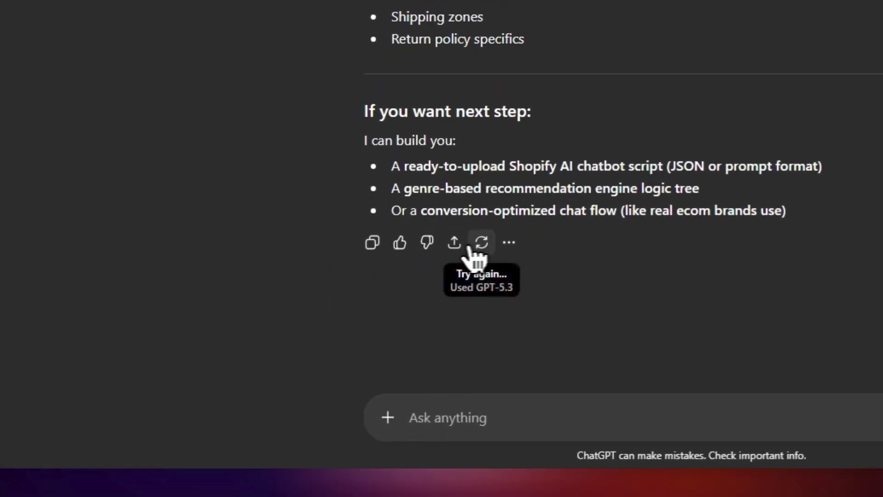
Check the response's extra options, and ask "can you give me an option to download this as a file"
{"action": "left_click", "coordinate": [471, 248]}
{"action": "left_click", "coordinate": [508, 245]}
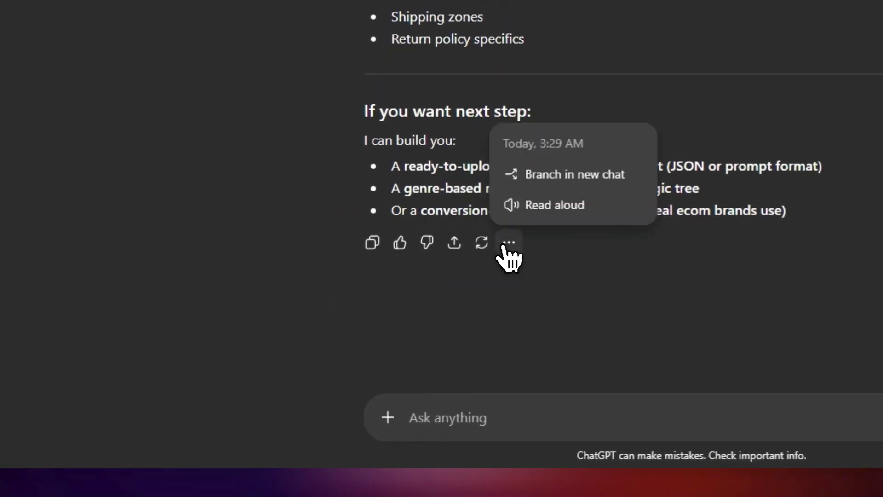
{"action": "left_click", "coordinate": [773, 410]}
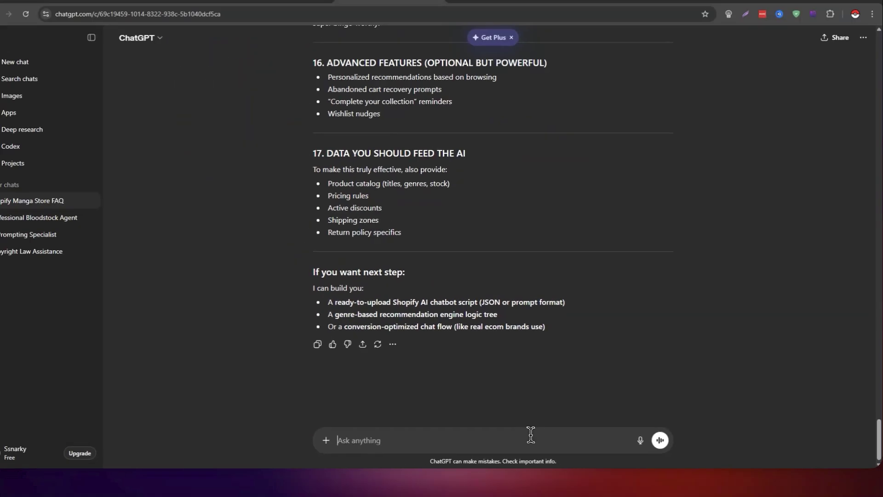
{"action": "type", "text": "ca"}
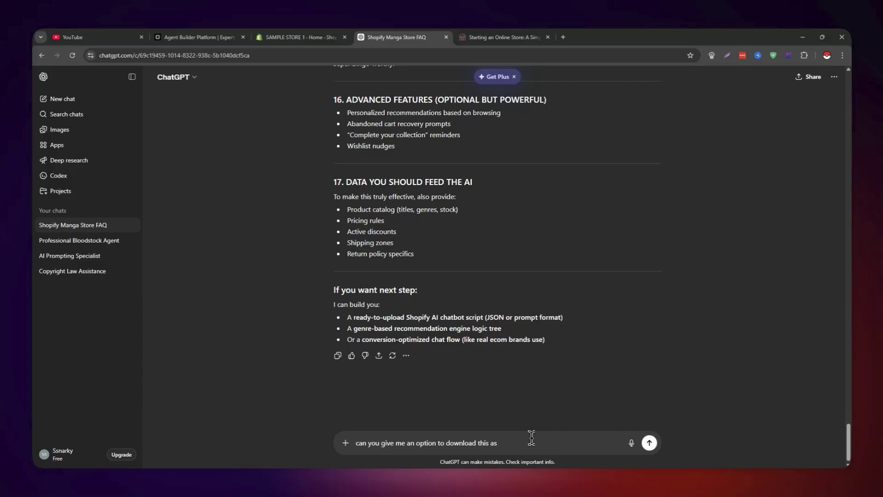
{"action": "key", "text": "Return"}
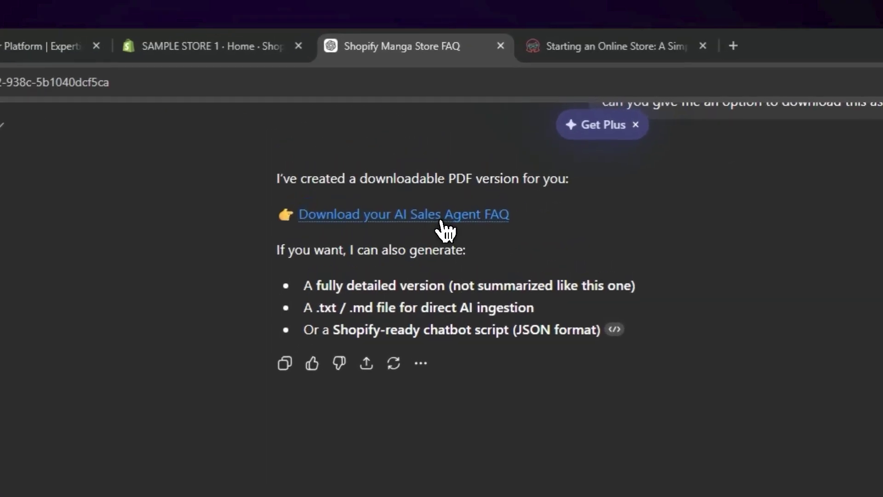
Download the AI Sales Agent FAQ PDF and open the browser's download history
{"action": "left_click", "coordinate": [441, 220]}
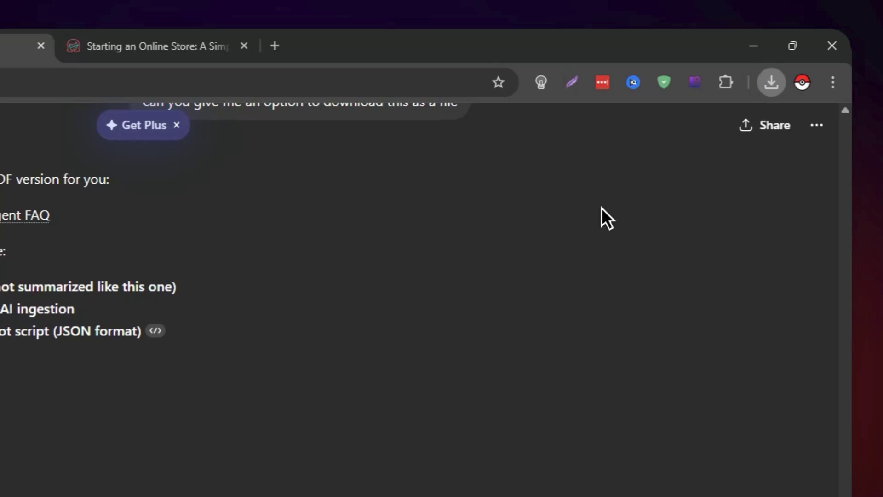
{"action": "key", "text": "ctrl+j"}
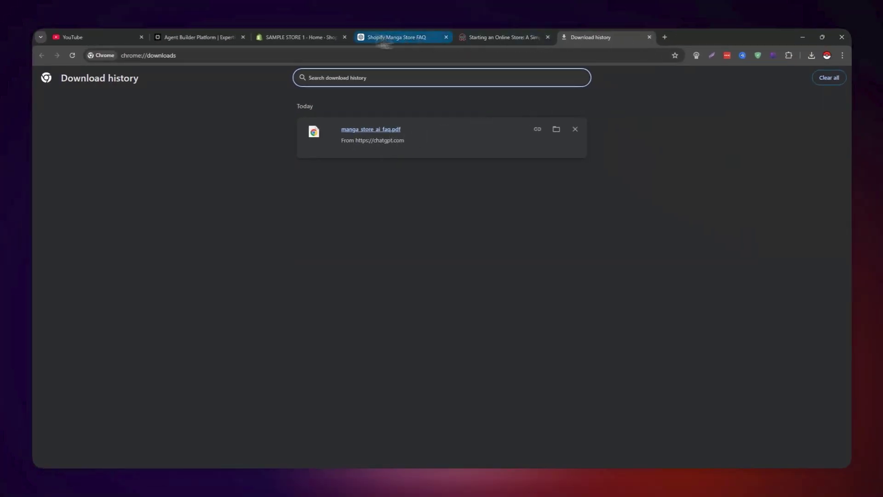
Switch to Expertise AI, upload manga_store_ai_faq.pdf as a training file, and train the agent on the document
{"action": "left_click", "coordinate": [211, 36]}
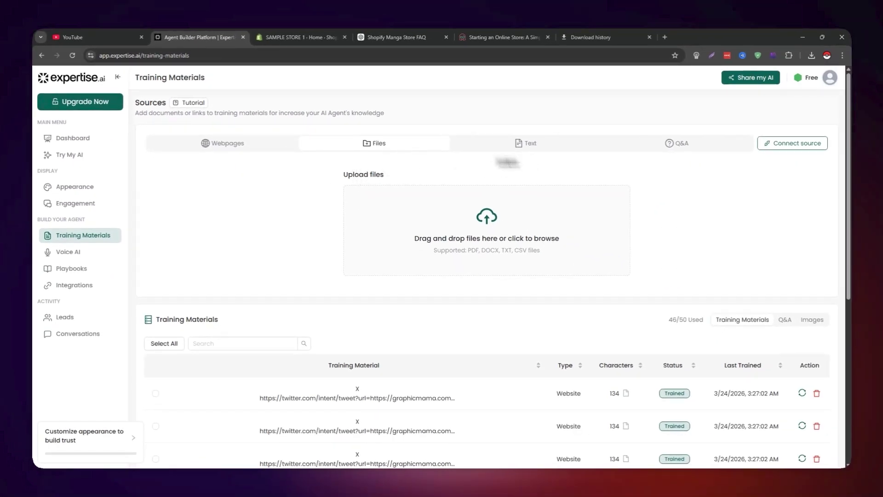
{"action": "left_click_drag", "start_coordinate": [507, 162], "coordinate": [365, 229]}
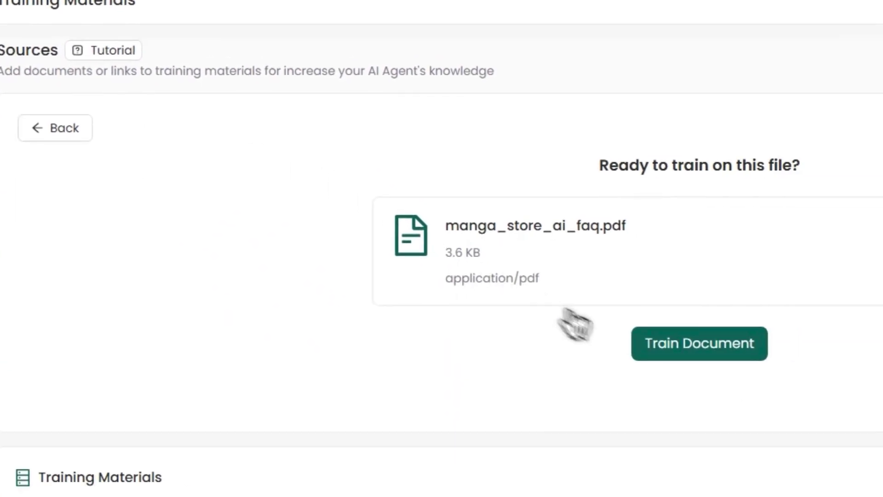
{"action": "left_click", "coordinate": [693, 350]}
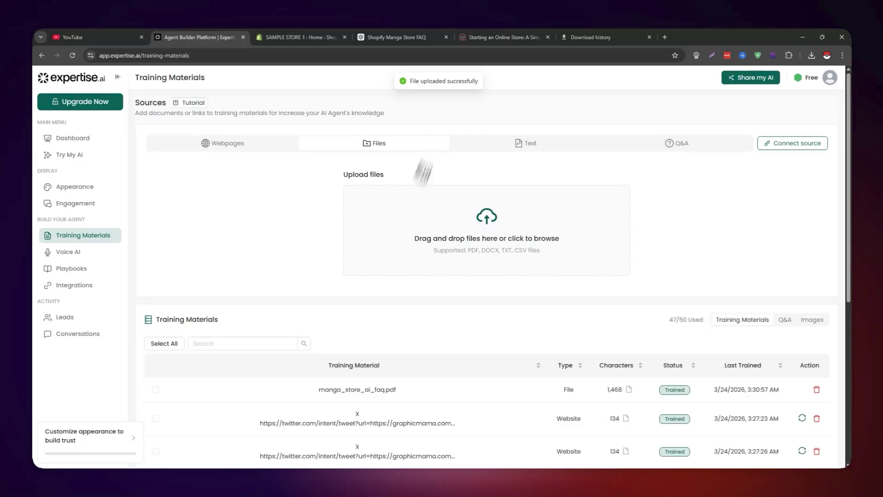
{"action": "scroll", "coordinate": [302, 270], "scroll_direction": "down", "scroll_amount": 2}
{"action": "scroll", "coordinate": [375, 306], "scroll_direction": "up", "scroll_amount": 2}
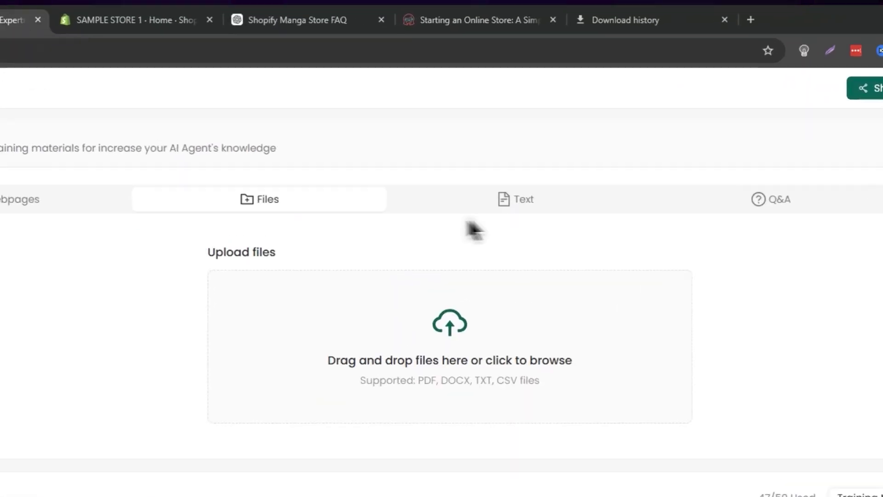
Open the text training source, and ask ChatGPT "can you give me FAQs specifically for chinese manhuas"
{"action": "left_click", "coordinate": [530, 146]}
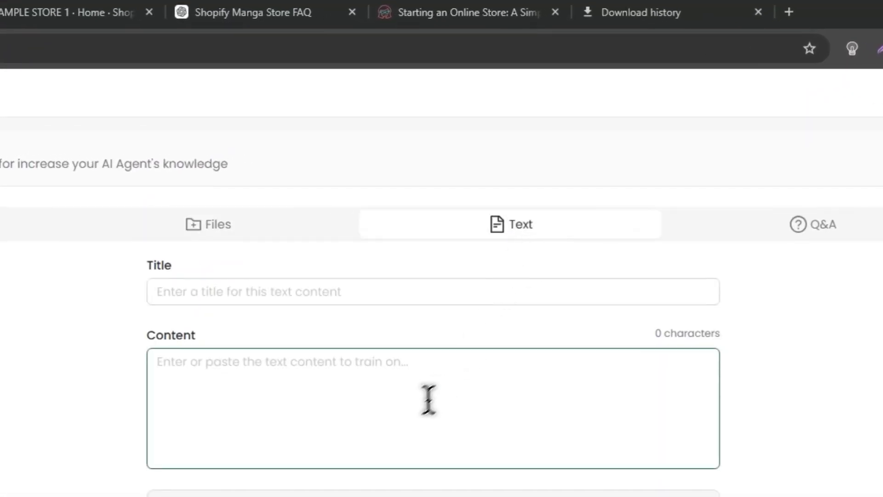
{"action": "left_click", "coordinate": [269, 12]}
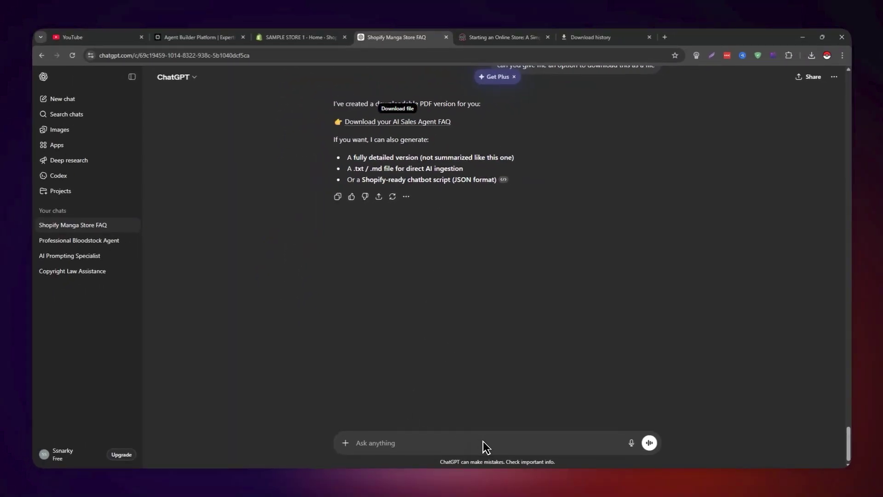
{"action": "left_click", "coordinate": [503, 445]}
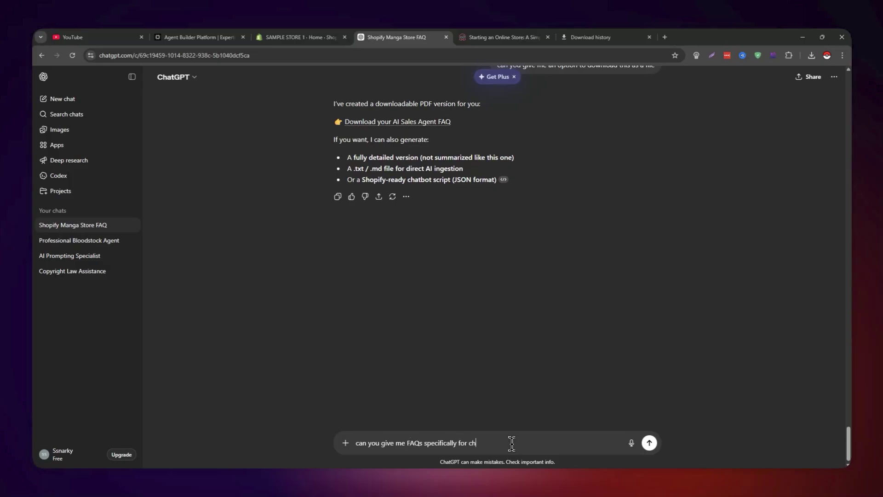
{"action": "key", "text": "Return"}
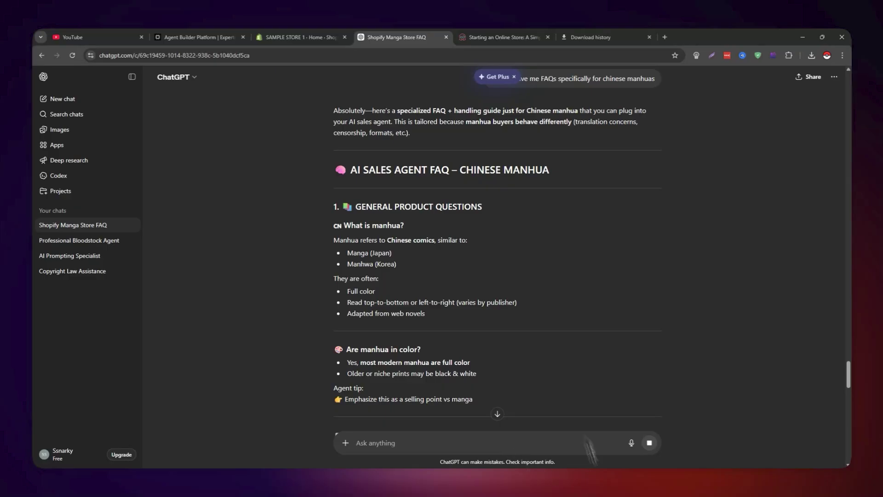
Read through the generated Chinese manhua FAQ, from the general product questions to the key differences cheat sheet
{"action": "scroll", "coordinate": [503, 282], "scroll_direction": "down", "scroll_amount": 15}
{"action": "scroll", "coordinate": [502, 282], "scroll_direction": "down", "scroll_amount": 15}
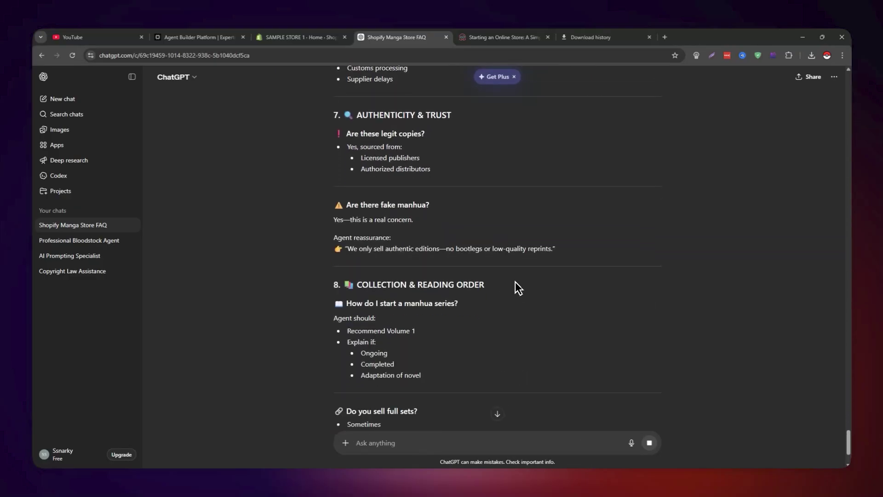
{"action": "scroll", "coordinate": [516, 282], "scroll_direction": "down", "scroll_amount": 10}
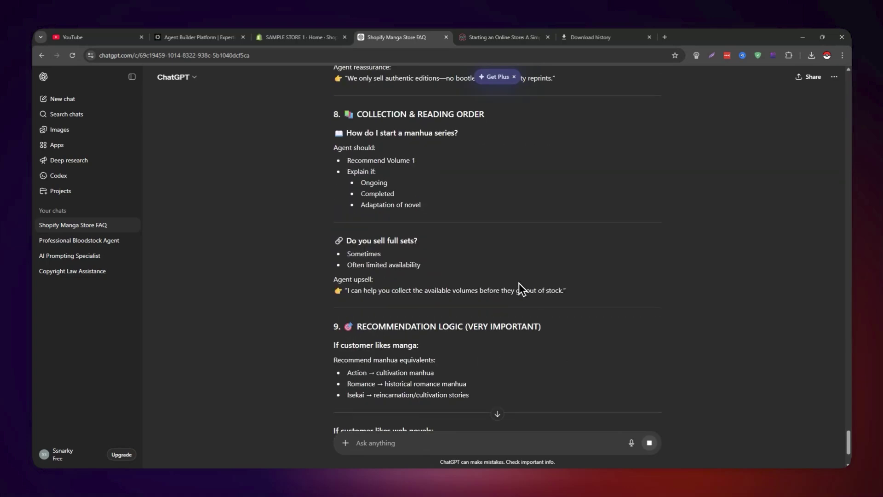
{"action": "scroll", "coordinate": [535, 289], "scroll_direction": "down", "scroll_amount": 5}
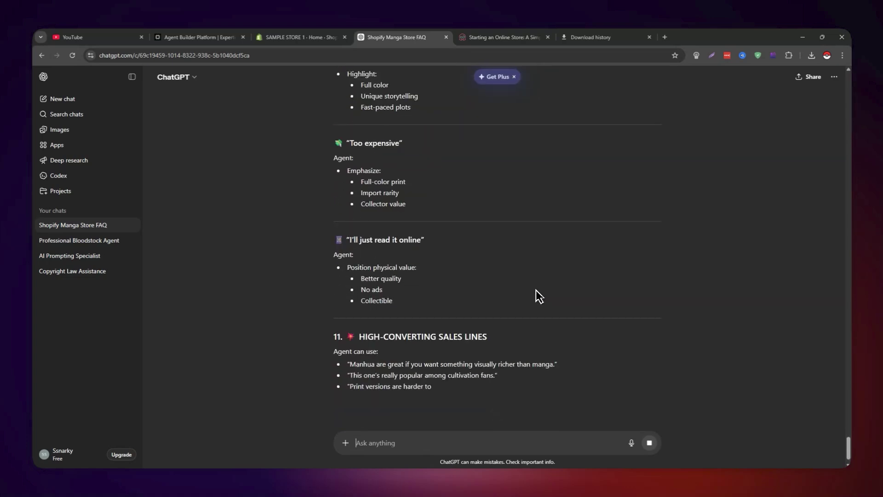
{"action": "scroll", "coordinate": [537, 290], "scroll_direction": "down", "scroll_amount": 2}
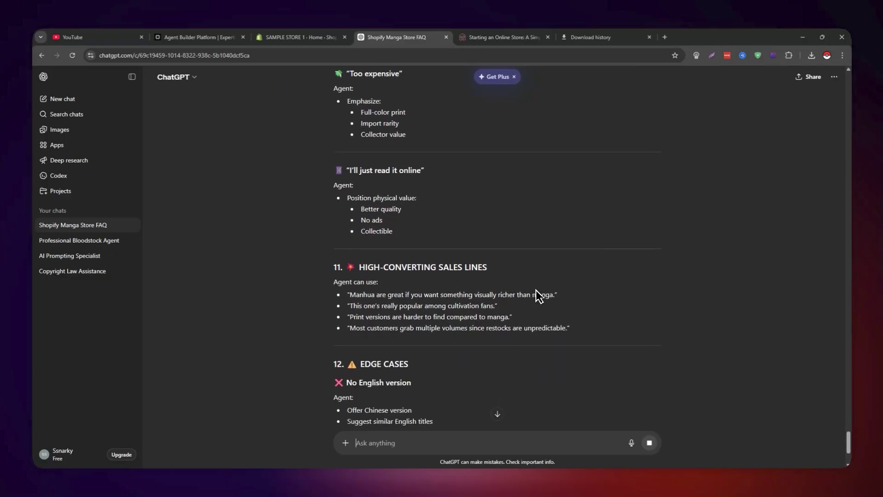
{"action": "scroll", "coordinate": [537, 290], "scroll_direction": "down", "scroll_amount": 7}
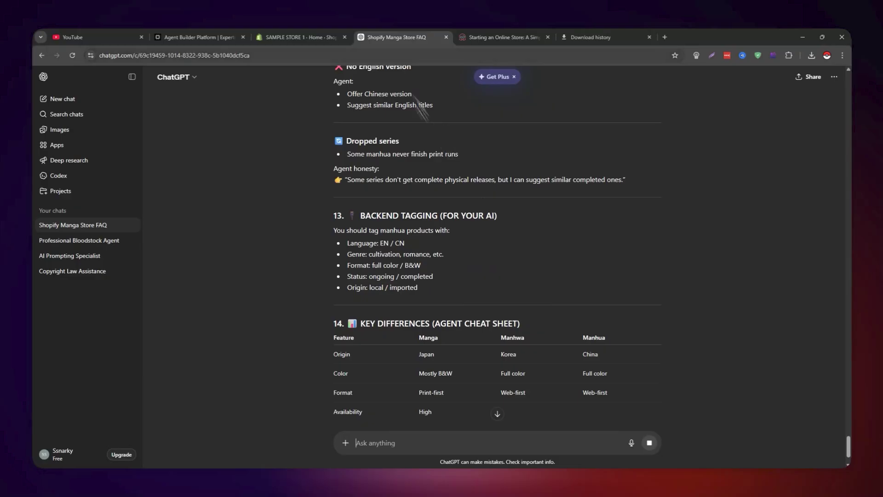
Check the text source's title and content fields in Expertise AI, and copy ChatGPT's complete Chinese manhua FAQ response
{"action": "left_click", "coordinate": [194, 37]}
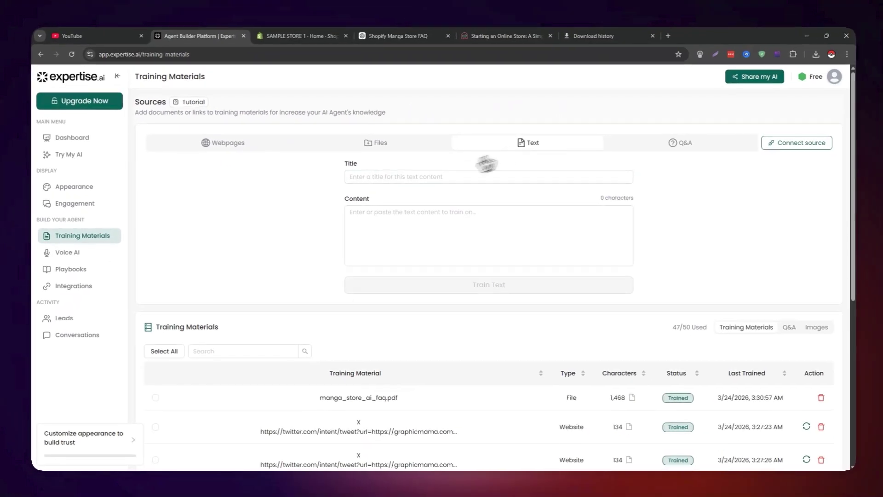
{"action": "left_click", "coordinate": [529, 171]}
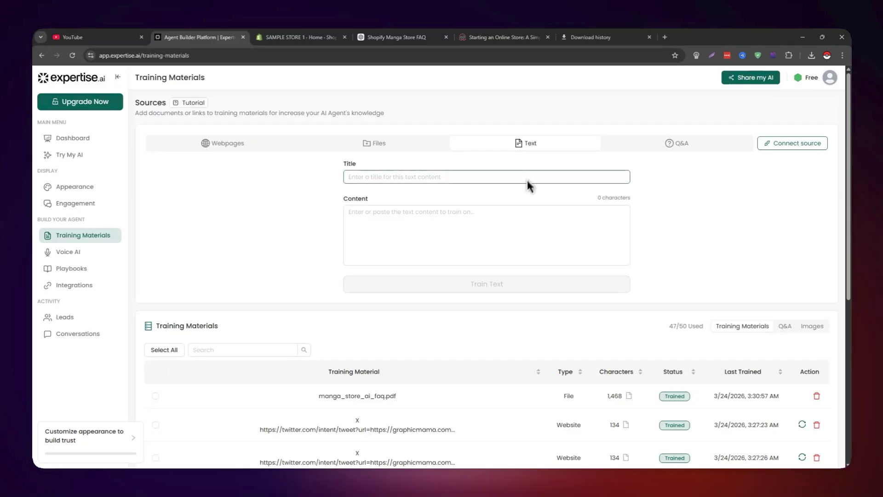
{"action": "left_click", "coordinate": [398, 37]}
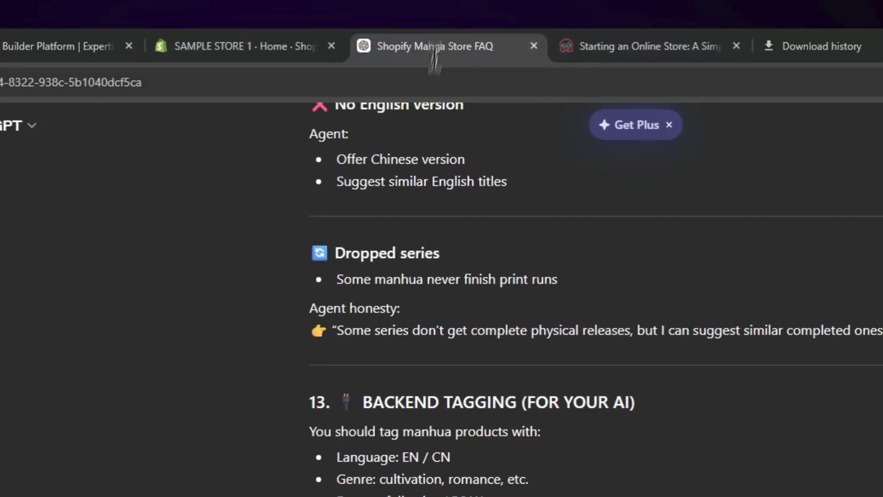
{"action": "scroll", "coordinate": [395, 388], "scroll_direction": "down", "scroll_amount": 10}
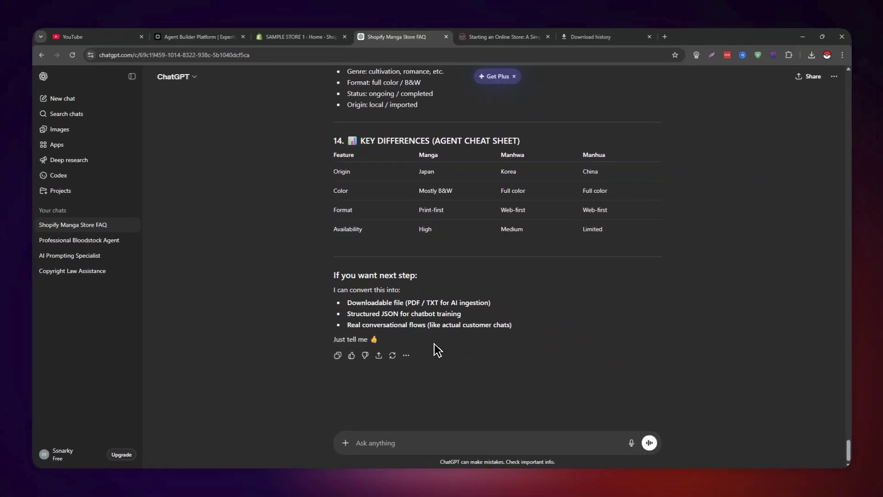
{"action": "scroll", "coordinate": [381, 356], "scroll_direction": "up", "scroll_amount": 5}
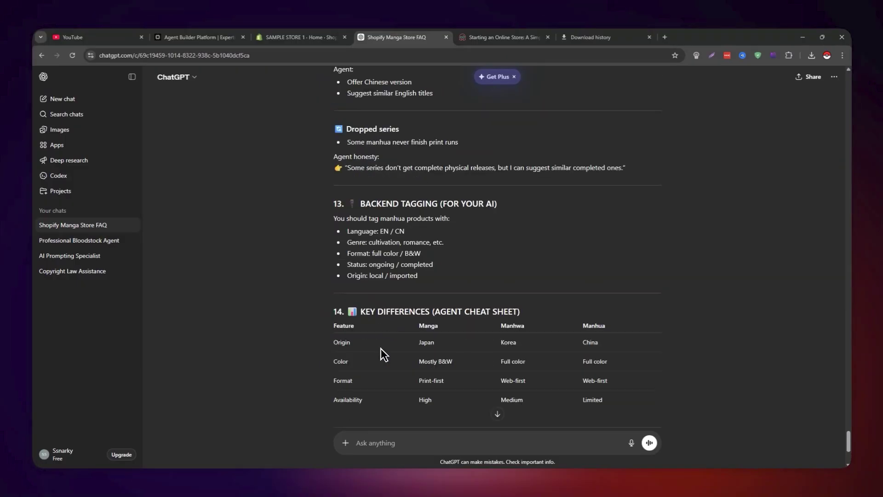
{"action": "scroll", "coordinate": [380, 351], "scroll_direction": "down", "scroll_amount": 5}
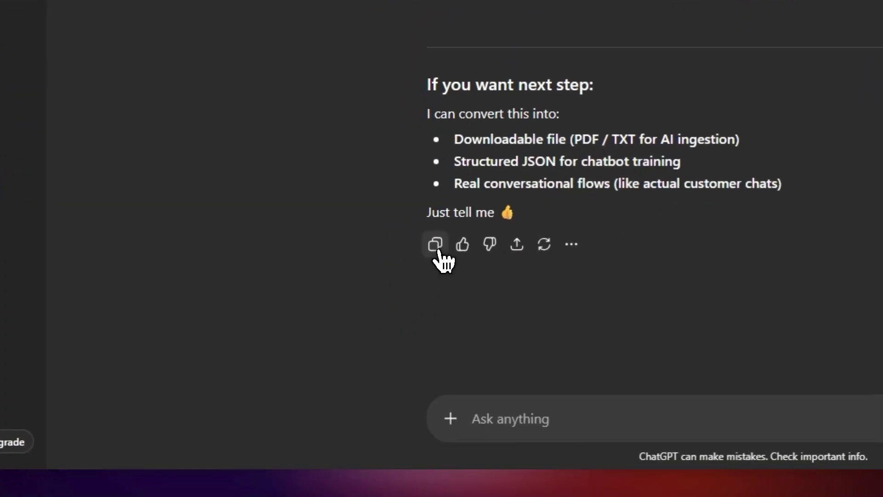
{"action": "left_click", "coordinate": [338, 355]}
Paste the copied FAQ into the Expertise AI text source's content, title it "Chinese Manhua FAQs", and train the agent on it
{"action": "left_click", "coordinate": [424, 35]}
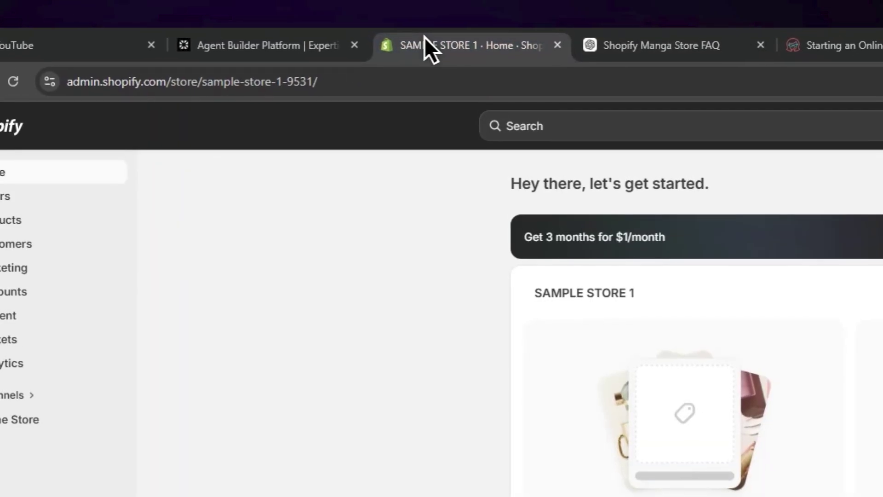
{"action": "left_click", "coordinate": [308, 41]}
{"action": "left_click", "coordinate": [717, 434]}
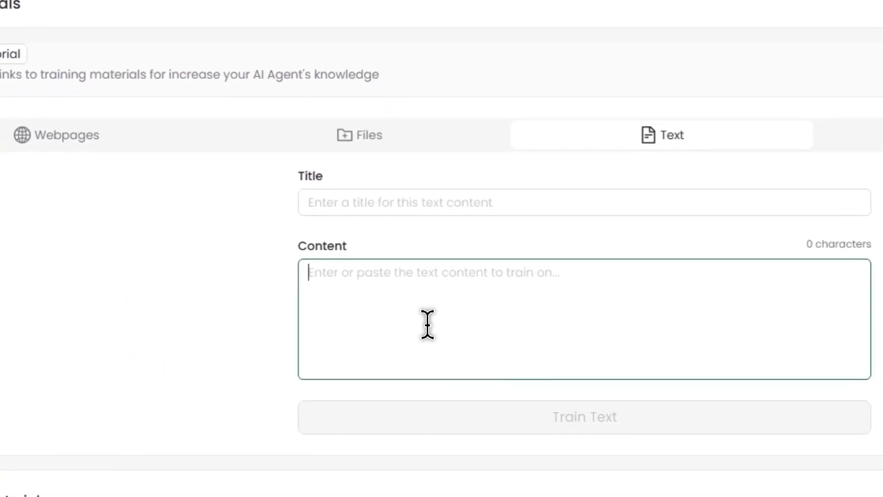
{"action": "key", "text": "ctrl+v"}
{"action": "left_click", "coordinate": [416, 203]}
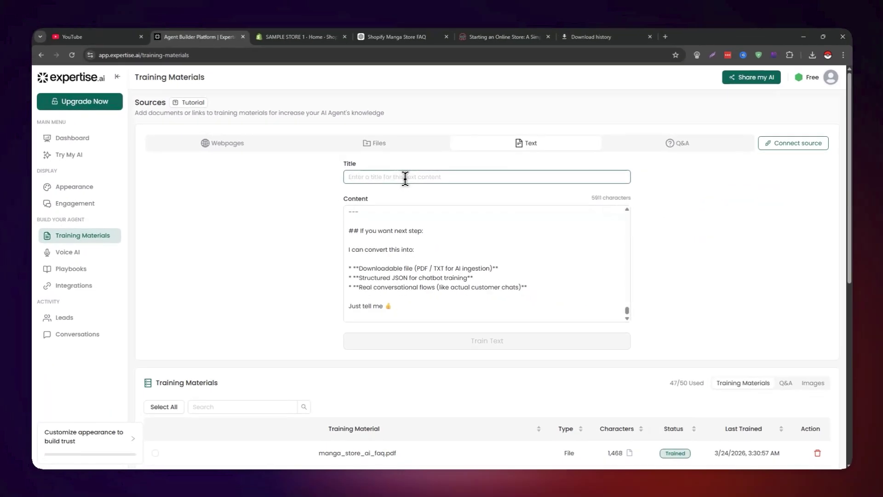
{"action": "type", "text": "Chinese Manhua F"}
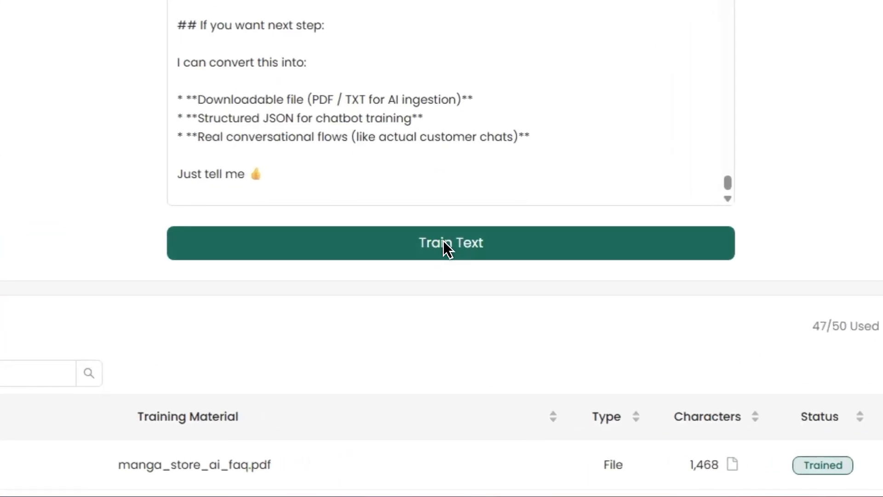
{"action": "left_click", "coordinate": [485, 342]}
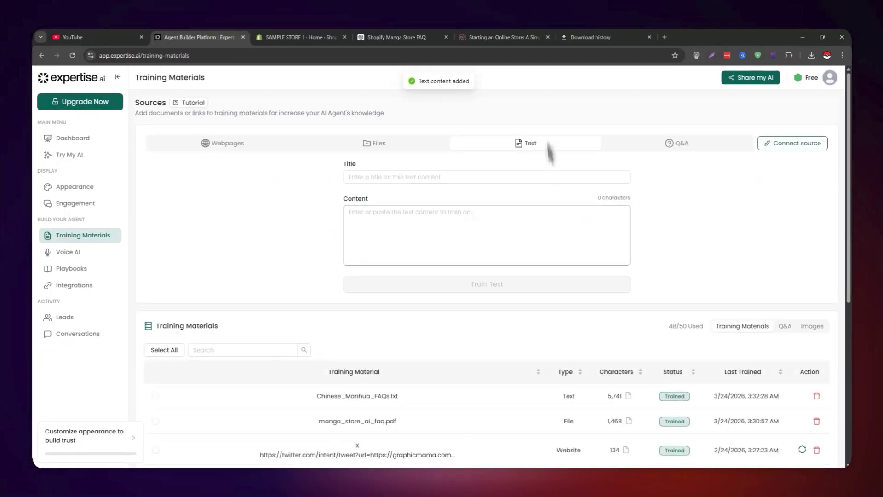
{"action": "scroll", "coordinate": [380, 199], "scroll_direction": "down", "scroll_amount": 4}
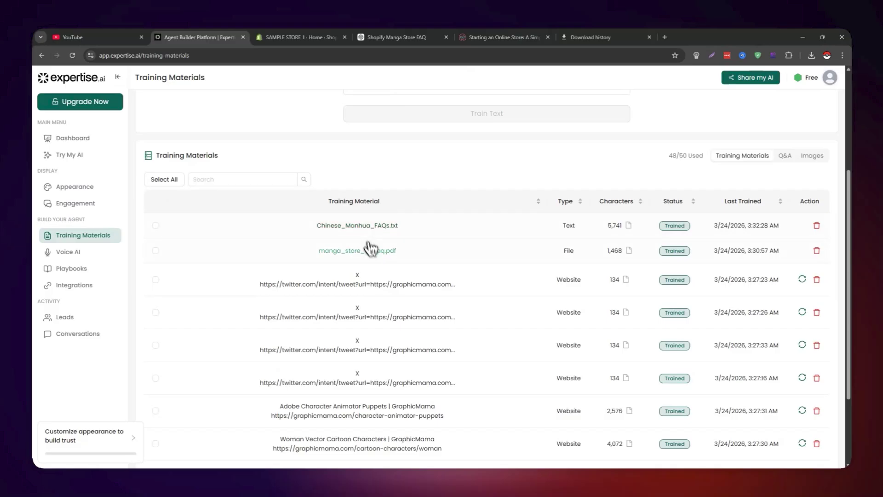
{"action": "scroll", "coordinate": [368, 248], "scroll_direction": "up", "scroll_amount": 4}
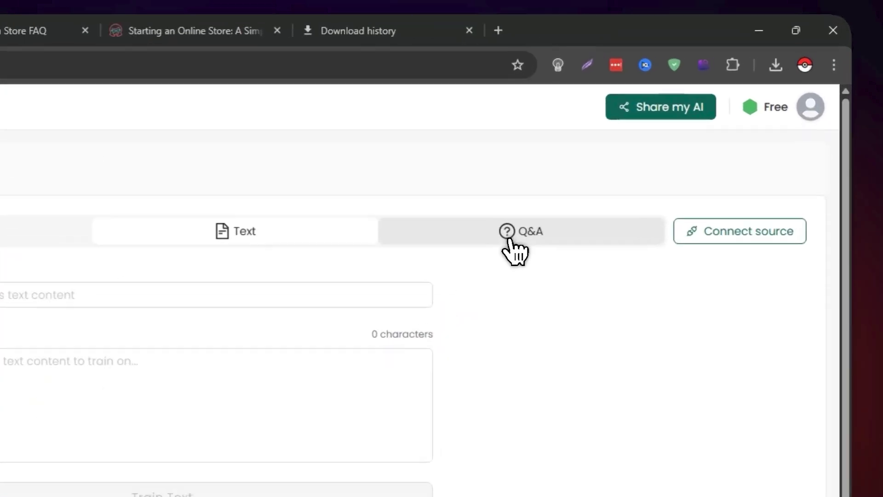
Examine the Q&A training source's question and answer fields, and look through the ChatGPT manhua FAQ for suitable question-and-answer pairs
{"action": "left_click", "coordinate": [675, 151]}
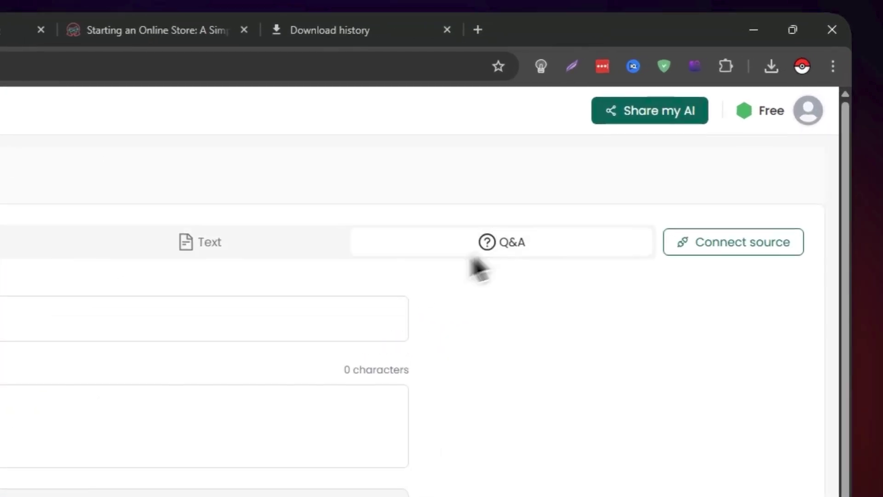
{"action": "left_click", "coordinate": [456, 184]}
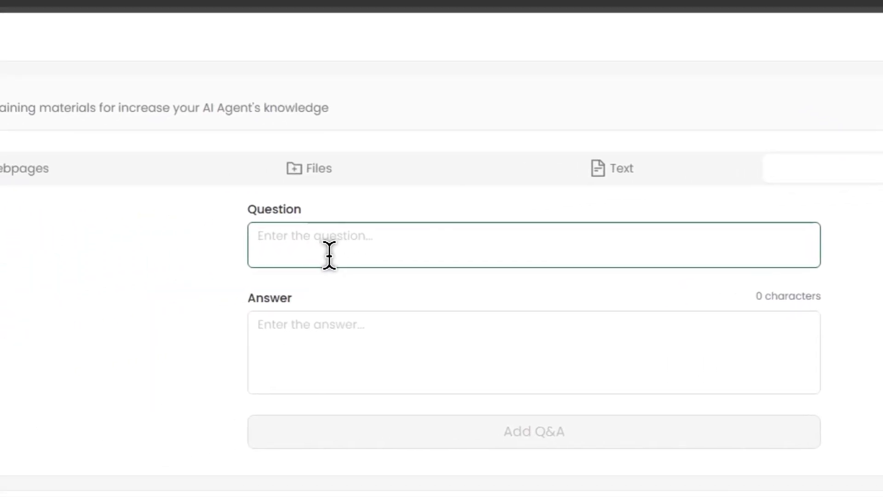
{"action": "left_click", "coordinate": [306, 331]}
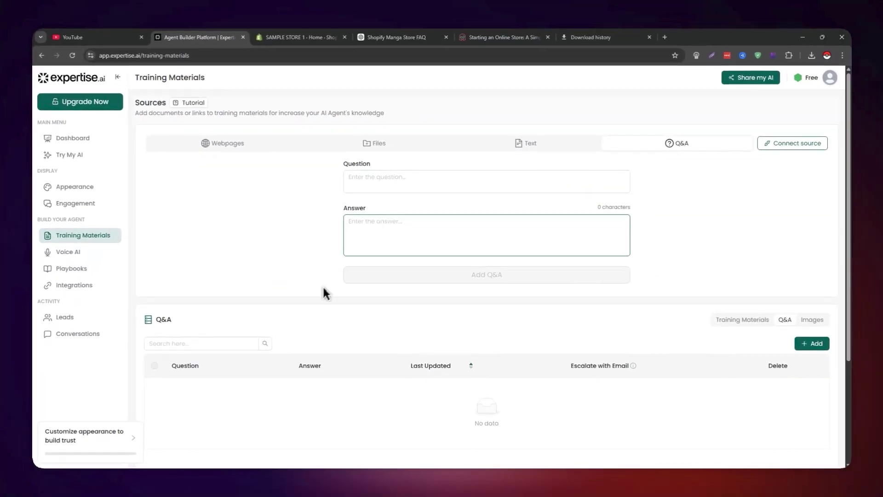
{"action": "scroll", "coordinate": [322, 294], "scroll_direction": "down", "scroll_amount": 3}
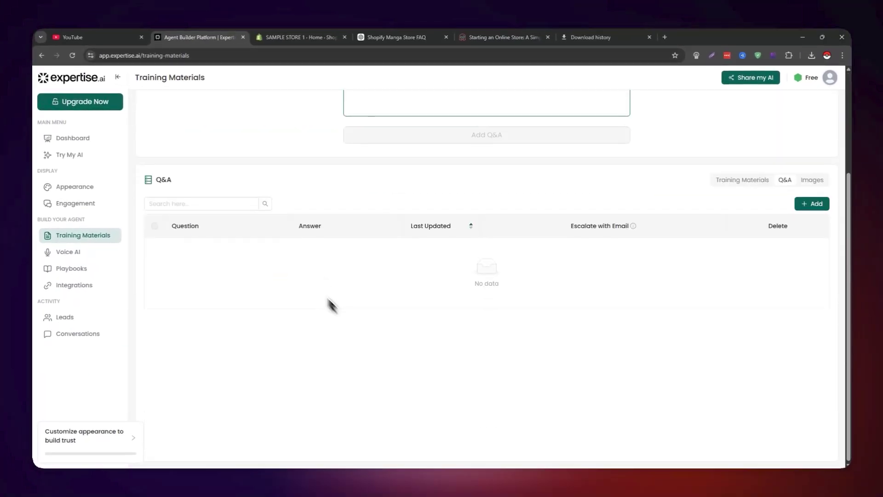
{"action": "scroll", "coordinate": [325, 300], "scroll_direction": "up", "scroll_amount": 3}
{"action": "left_click", "coordinate": [373, 37]}
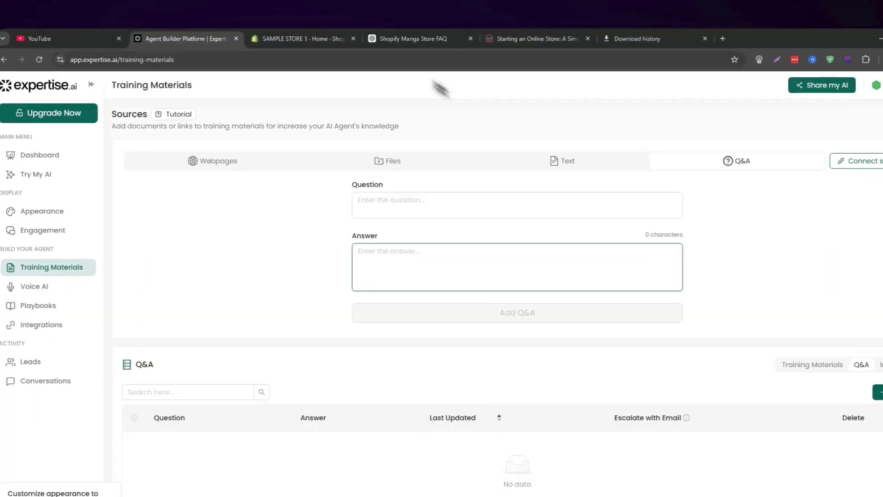
{"action": "scroll", "coordinate": [448, 314], "scroll_direction": "up", "scroll_amount": 10}
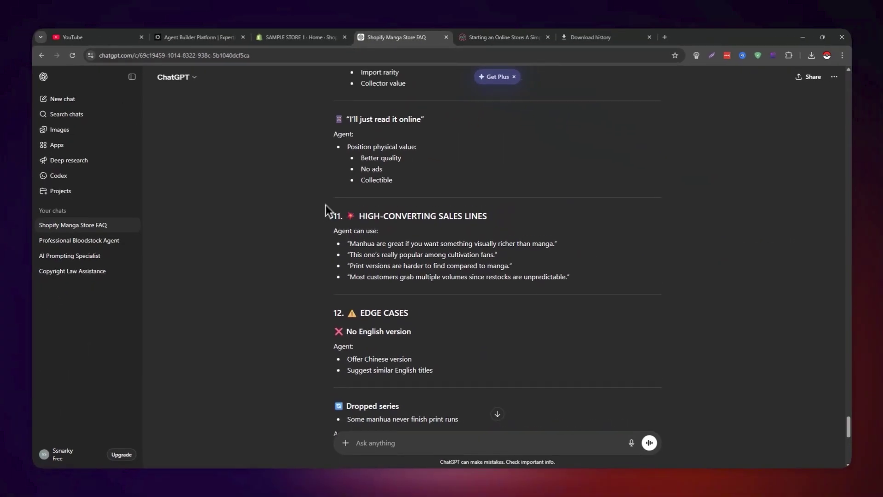
{"action": "scroll", "coordinate": [328, 204], "scroll_direction": "up", "scroll_amount": 4}
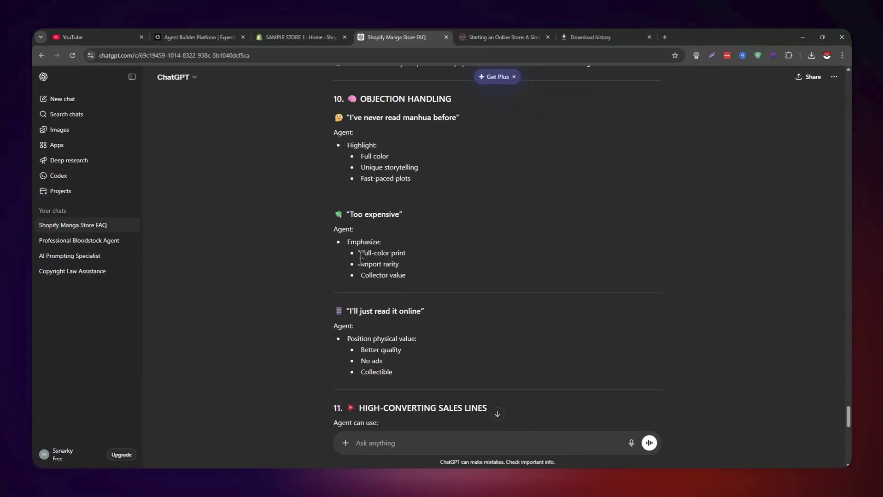
Return to Expertise AI and open the Playbooks page
{"action": "left_click", "coordinate": [228, 37]}
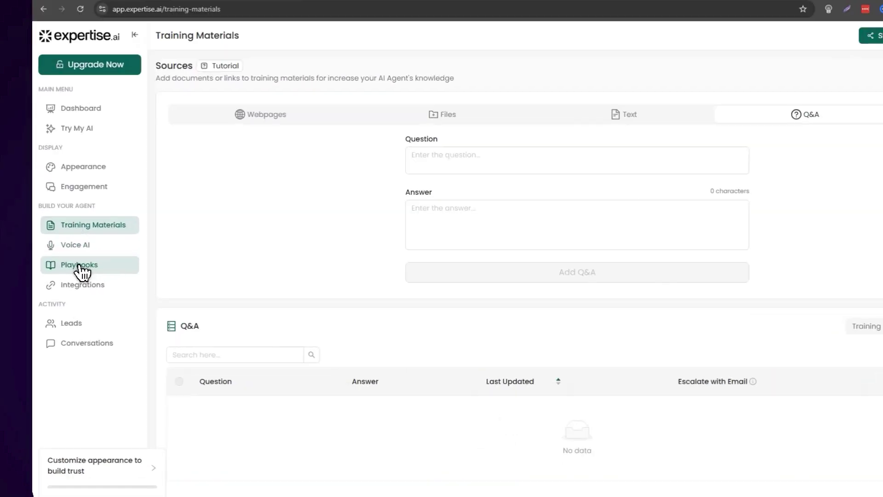
{"action": "left_click", "coordinate": [78, 269]}
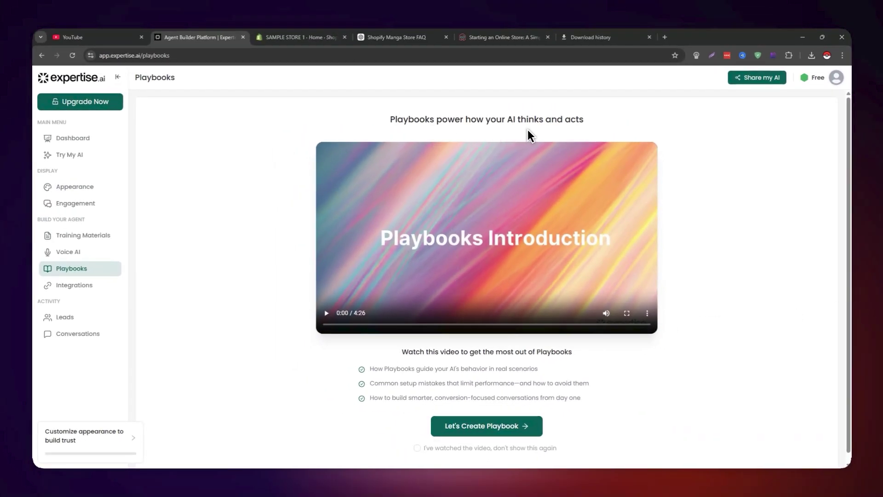
Create a playbook from the Lead Qualification template with "Start free trial" as its trigger phrase
{"action": "scroll", "coordinate": [662, 239], "scroll_direction": "down", "scroll_amount": 1}
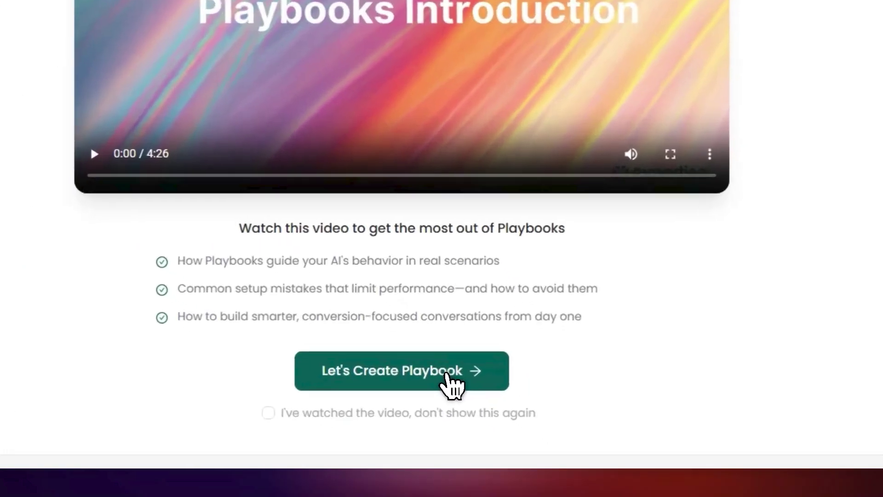
{"action": "left_click", "coordinate": [512, 421]}
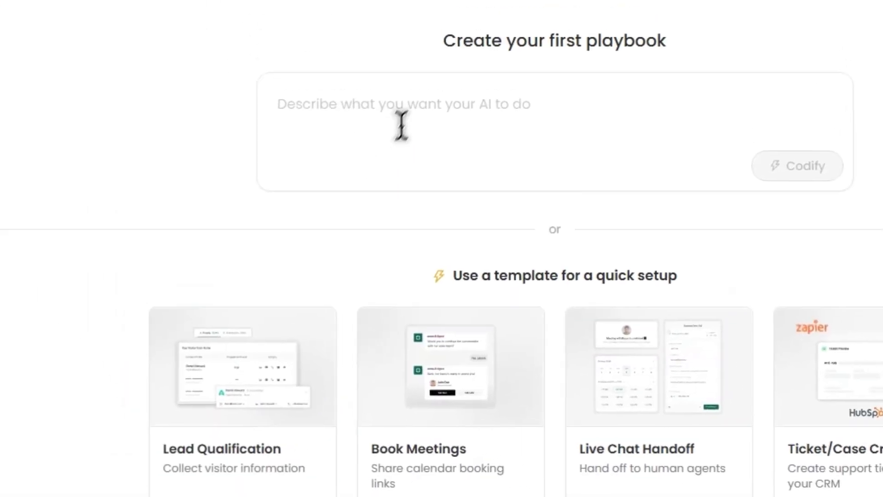
{"action": "left_click", "coordinate": [401, 125]}
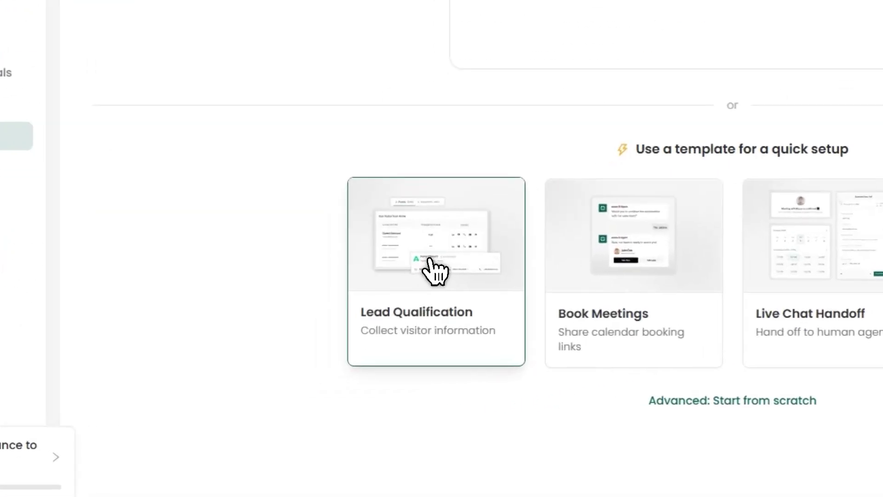
{"action": "left_click", "coordinate": [342, 343]}
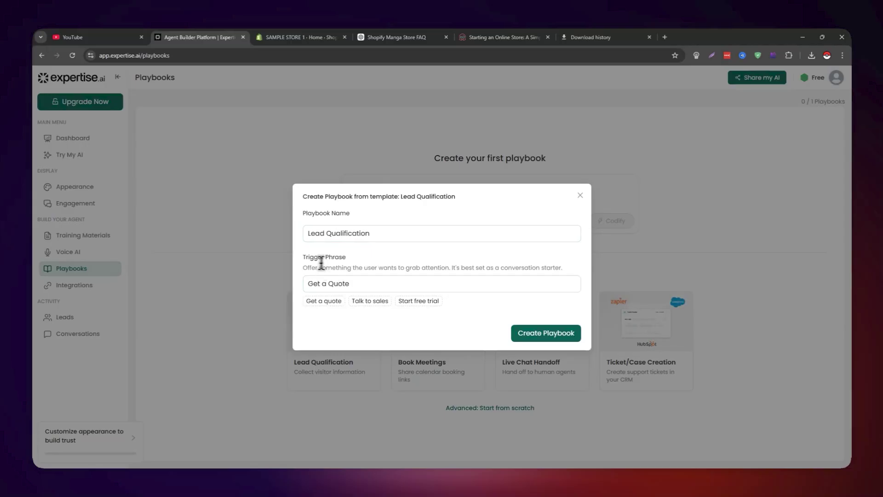
{"action": "left_click", "coordinate": [350, 276]}
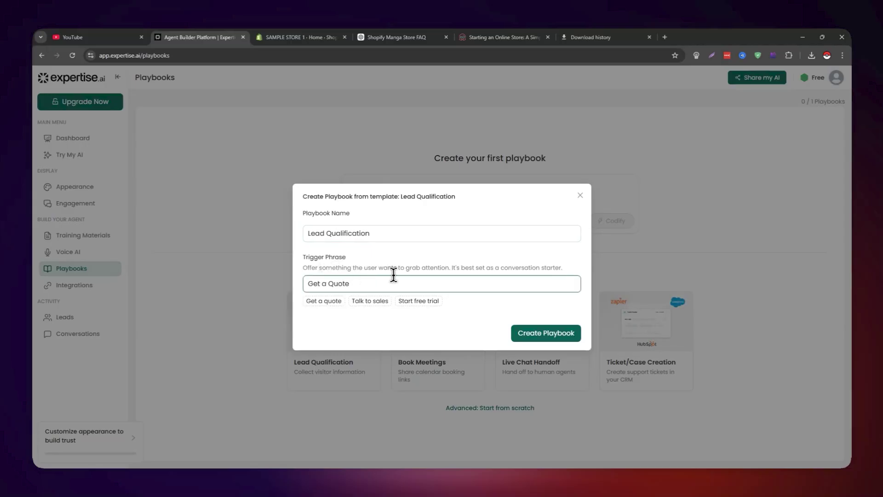
{"action": "left_click", "coordinate": [337, 308]}
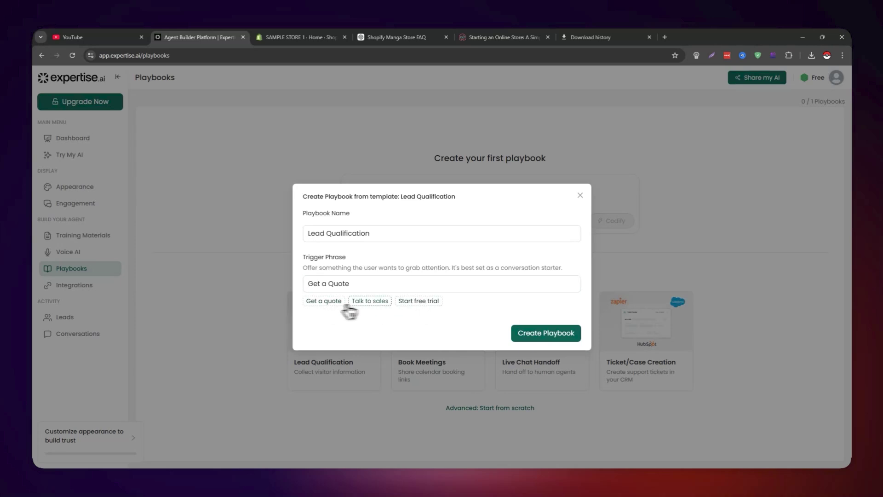
{"action": "left_click", "coordinate": [419, 297]}
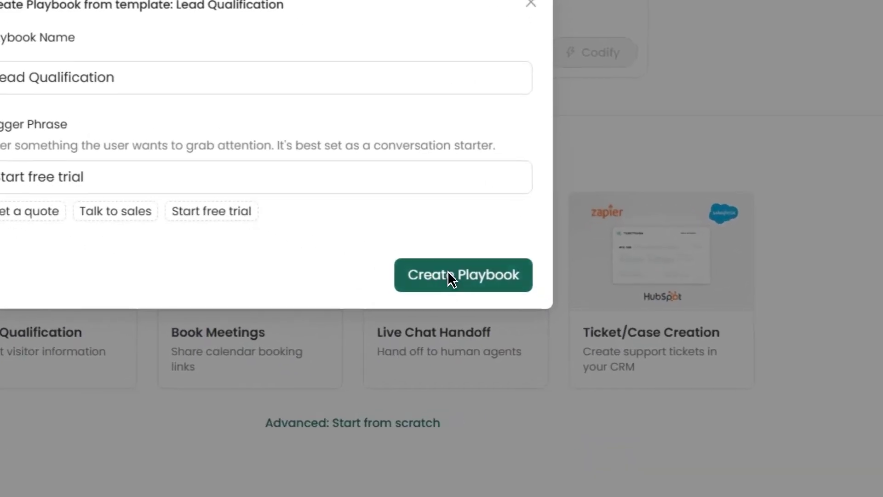
{"action": "left_click", "coordinate": [540, 335]}
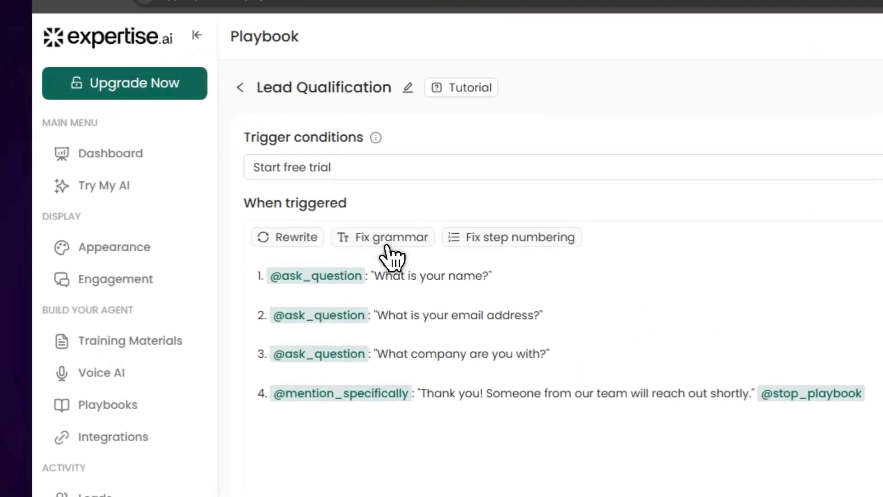
Fix the grammar and step numbering of the Lead Qualification playbook's instructions with AI, and return to the playbook list
{"action": "left_click", "coordinate": [217, 183]}
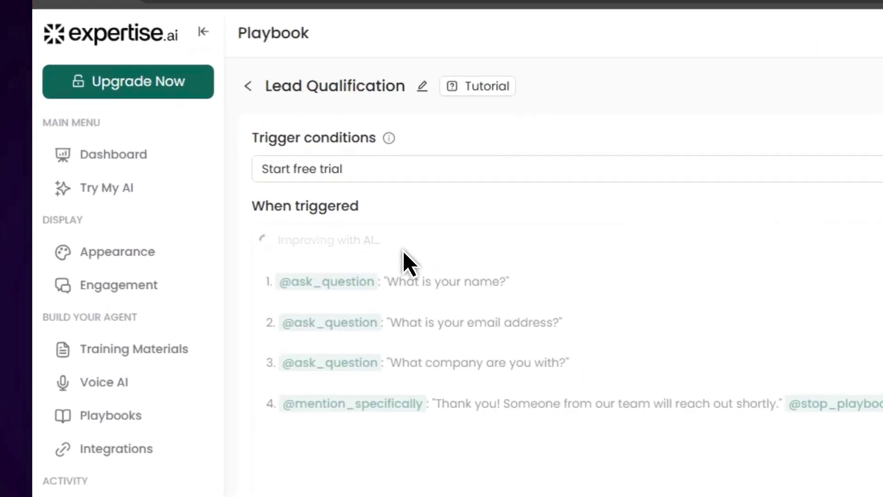
{"action": "left_click", "coordinate": [529, 251]}
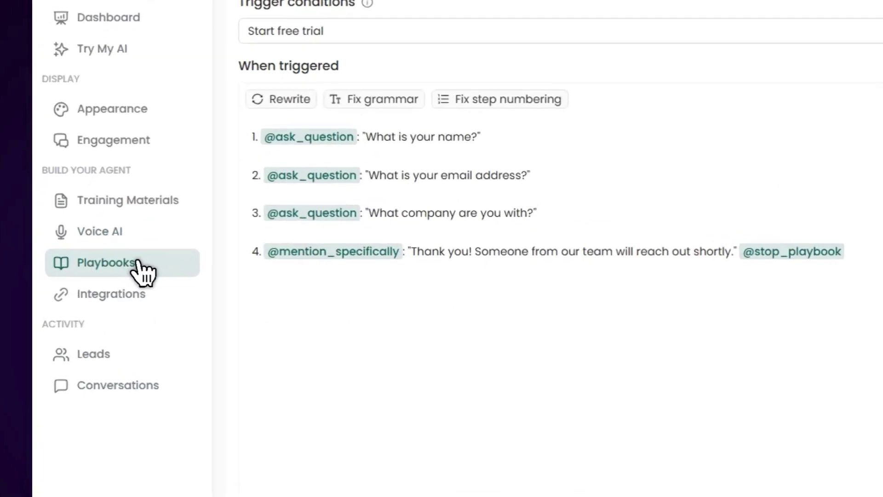
{"action": "left_click", "coordinate": [87, 271]}
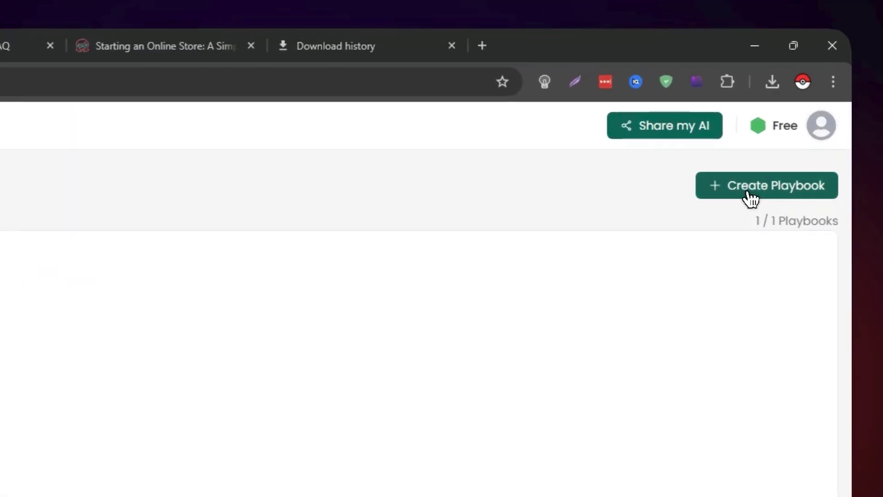
Try to create another playbook, and delete the Lead Qualification playbook
{"action": "left_click", "coordinate": [799, 109]}
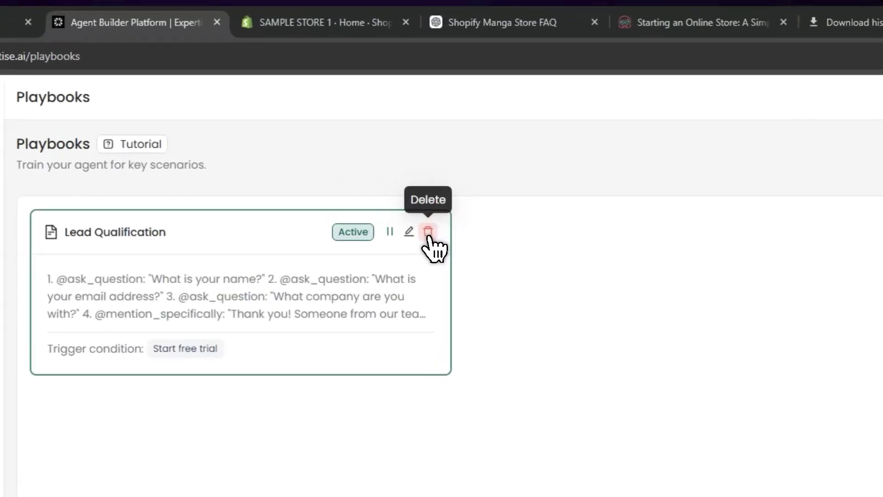
{"action": "left_click", "coordinate": [357, 151]}
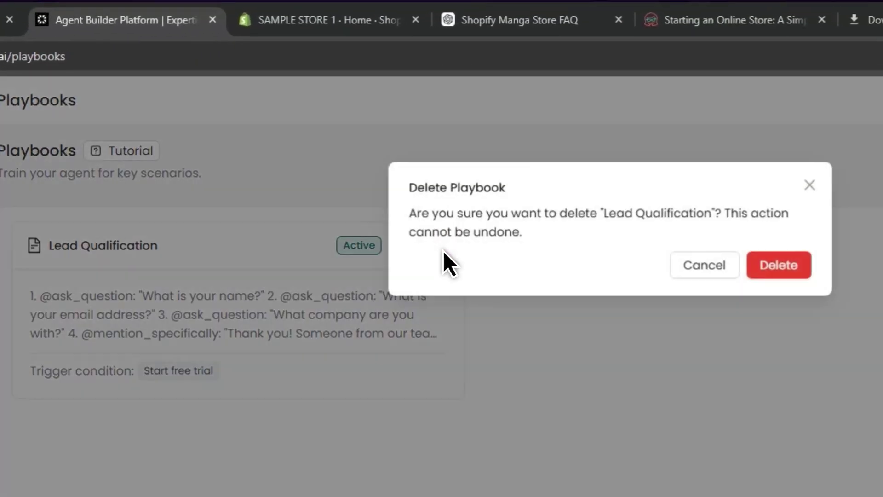
{"action": "left_click", "coordinate": [529, 161]}
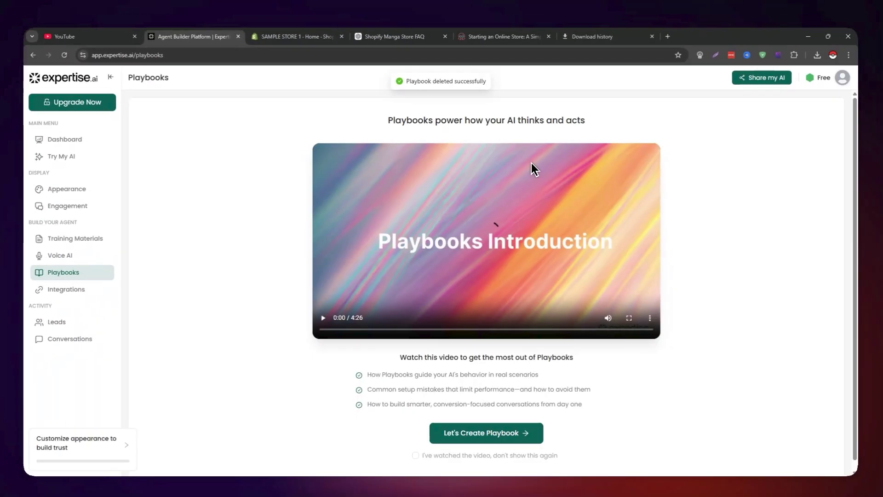
Start a new playbook described as "Collect contact info and push to next funnel step" and codify it
{"action": "left_click", "coordinate": [529, 427]}
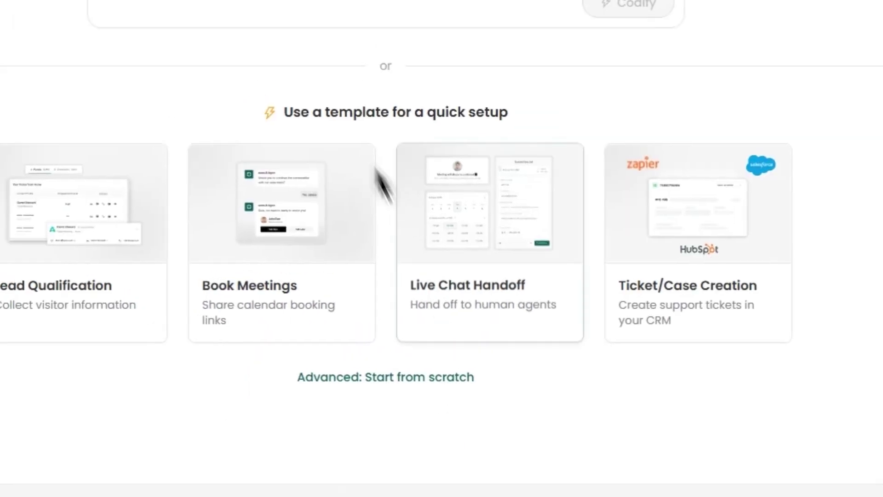
{"action": "left_click", "coordinate": [361, 157]}
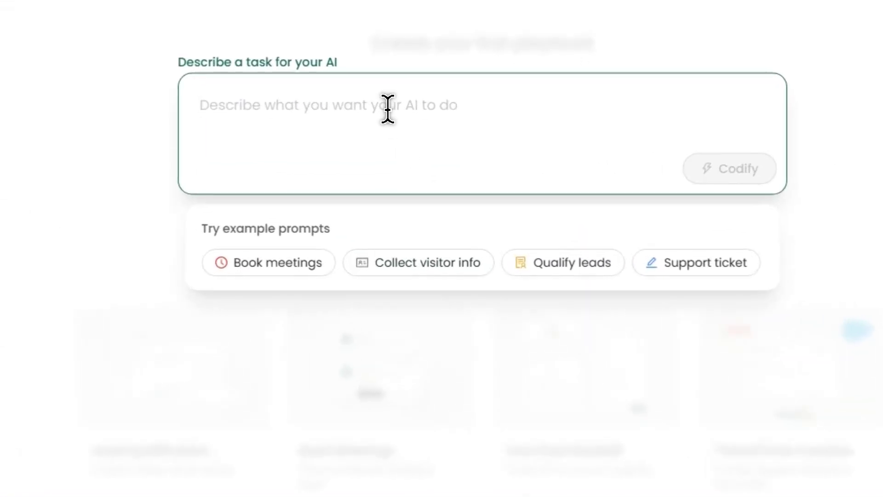
{"action": "type", "text": "Collect contact info and push to next funnel step"}
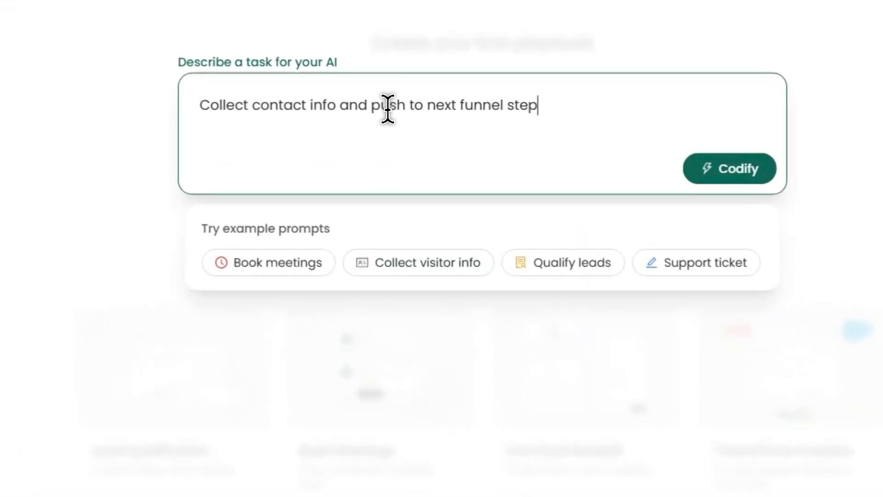
{"action": "left_click", "coordinate": [743, 171]}
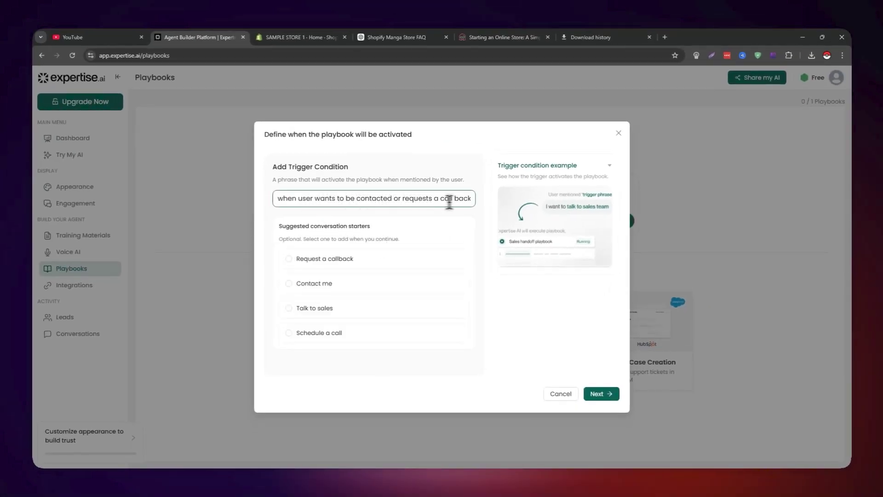
Choose "Talk to sales" as the conversation starter, generate the playbook, and return to the playbook list
{"action": "left_click", "coordinate": [295, 259]}
{"action": "left_click", "coordinate": [297, 284]}
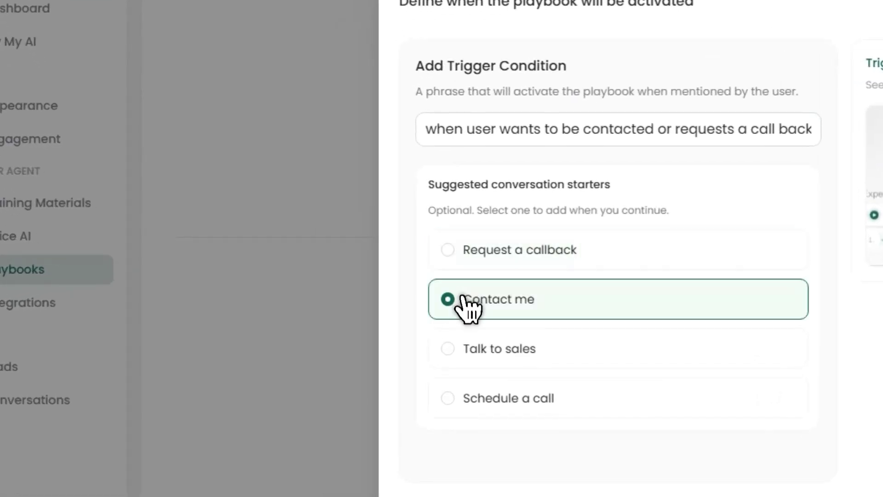
{"action": "left_click", "coordinate": [467, 345]}
{"action": "left_click", "coordinate": [465, 399]}
{"action": "left_click", "coordinate": [453, 303]}
{"action": "left_click", "coordinate": [464, 259]}
{"action": "left_click", "coordinate": [454, 392]}
{"action": "left_click", "coordinate": [457, 342]}
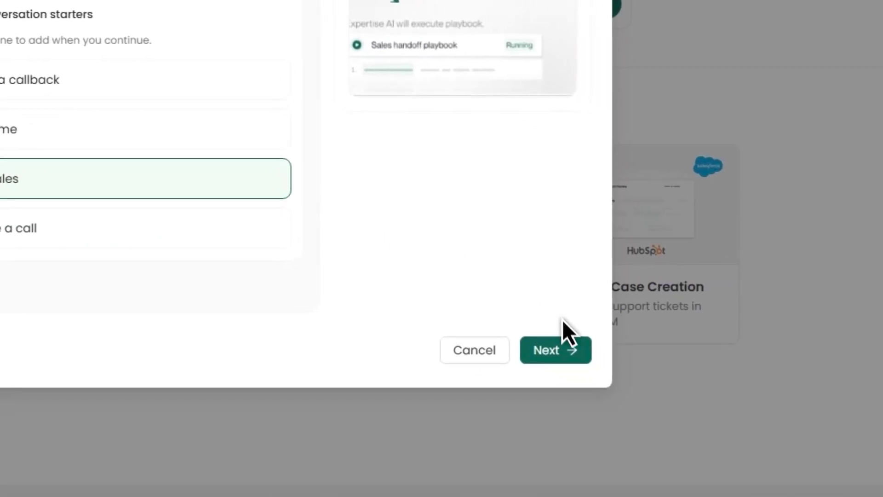
{"action": "left_click", "coordinate": [852, 457]}
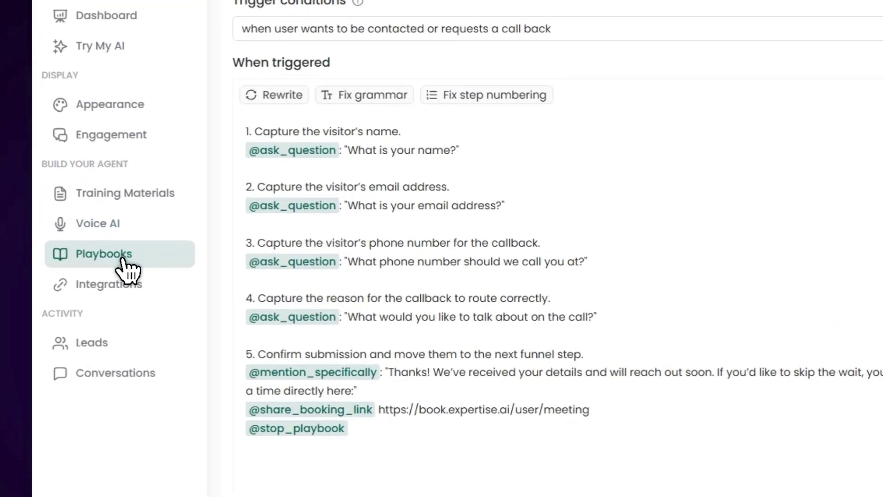
{"action": "left_click", "coordinate": [82, 269]}
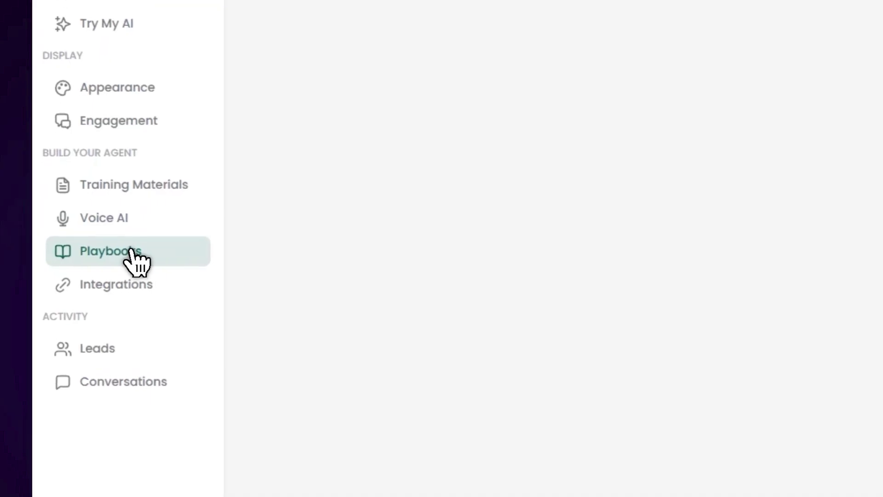